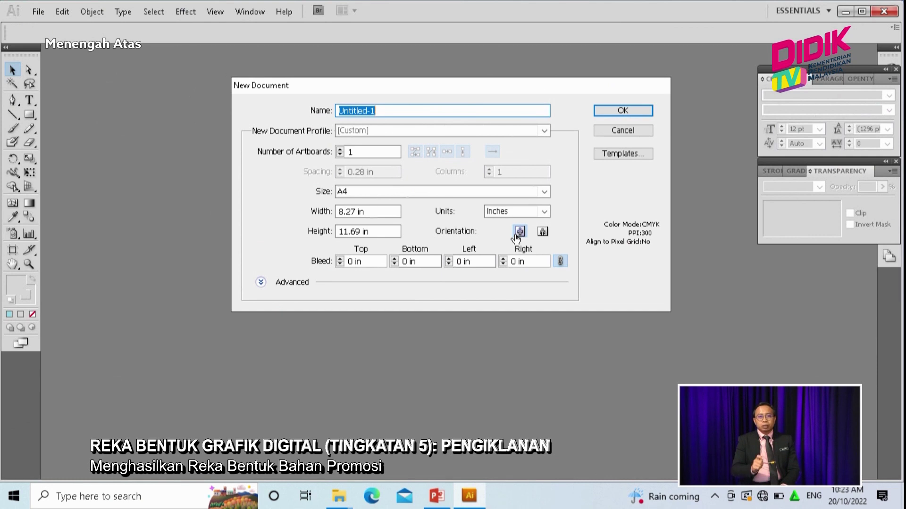
- Create the A4 portrait document and add a rectangle 3 in wide and 9 in high
left_click(606, 111)
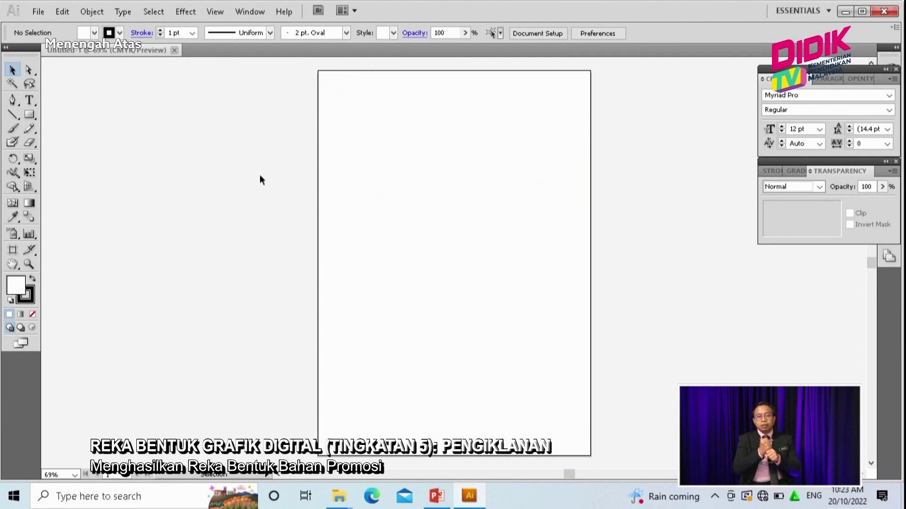
left_click(33, 116)
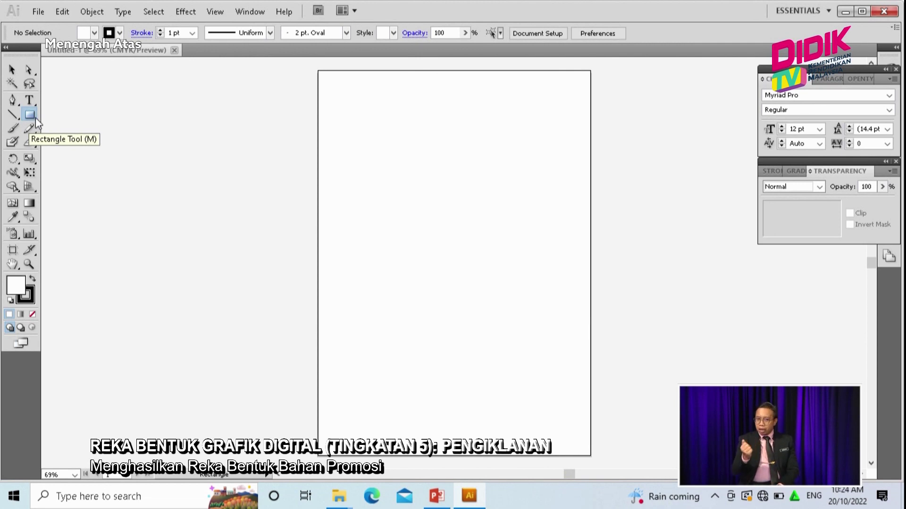
left_click(419, 194)
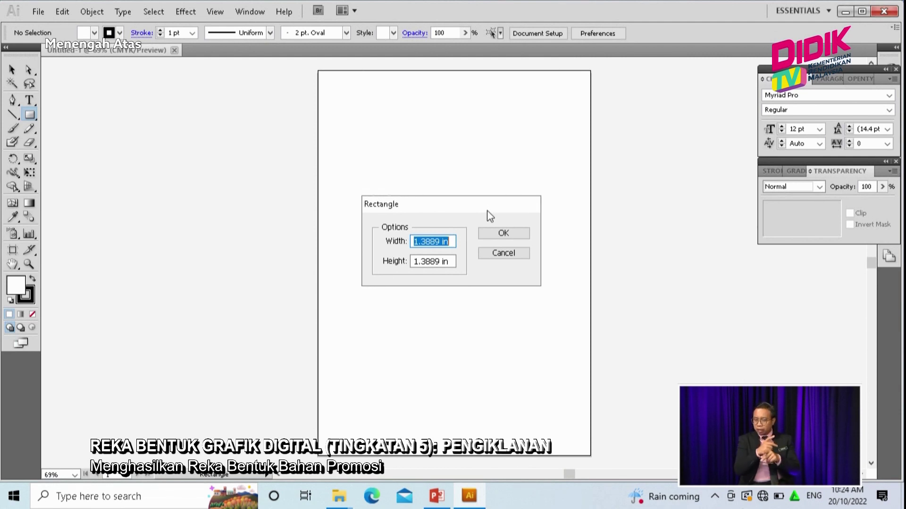
type("3")
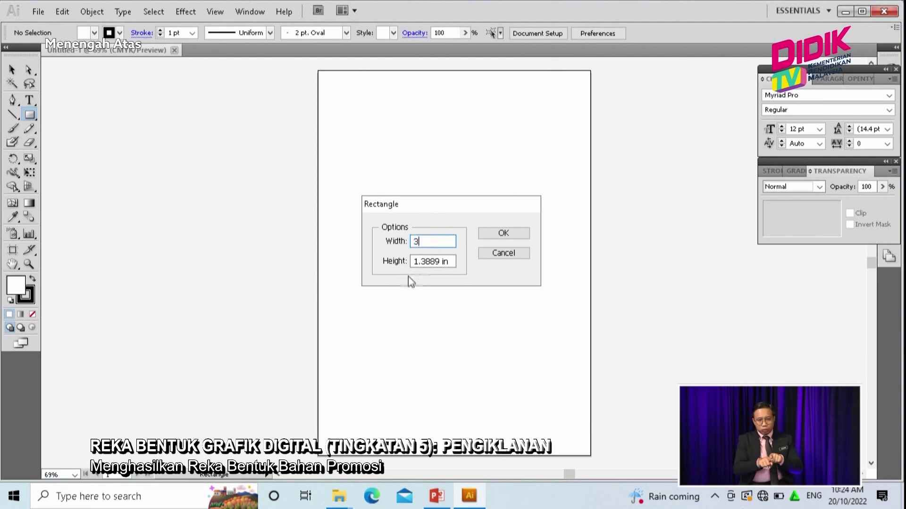
key("Tab")
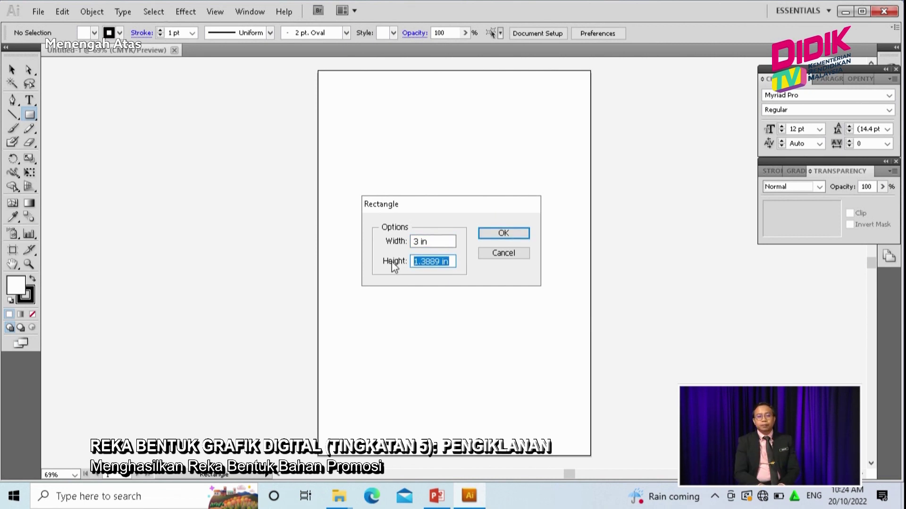
type("9")
key("Return")
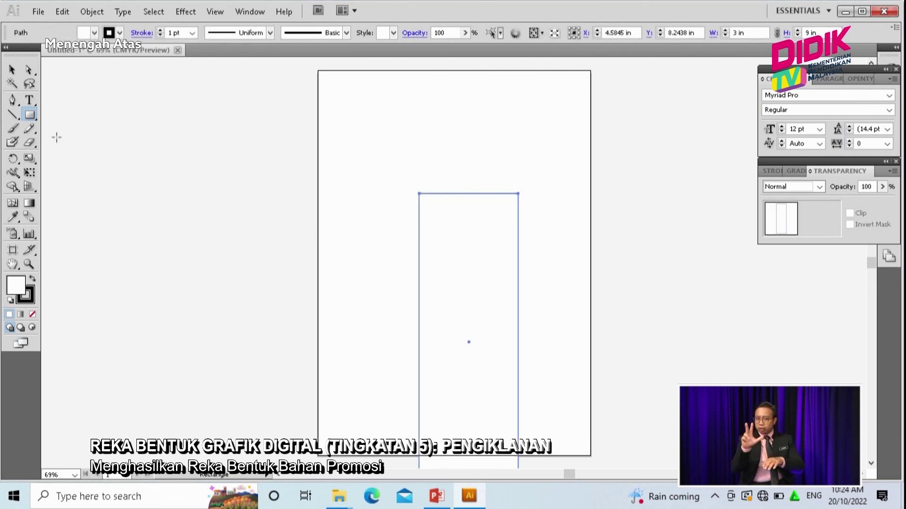
- Move the rectangle up so it lies fully inside the artboard, near its centre
left_click(12, 70)
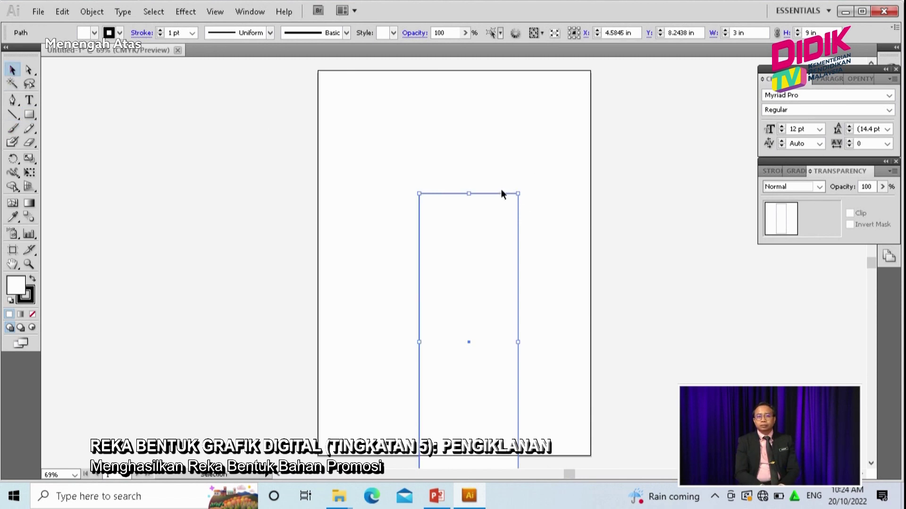
left_click_drag(501, 196, 495, 96)
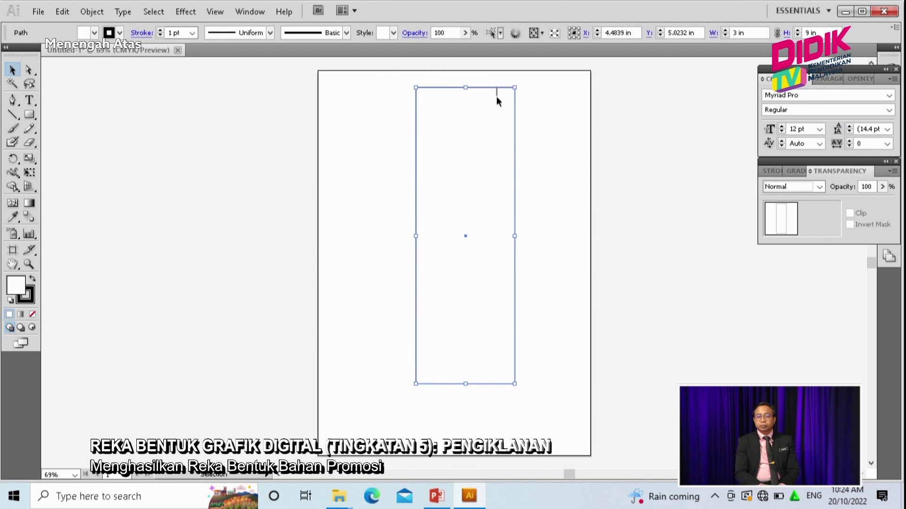
key("ctrl+shift+a")
left_click_drag(494, 86, 486, 98)
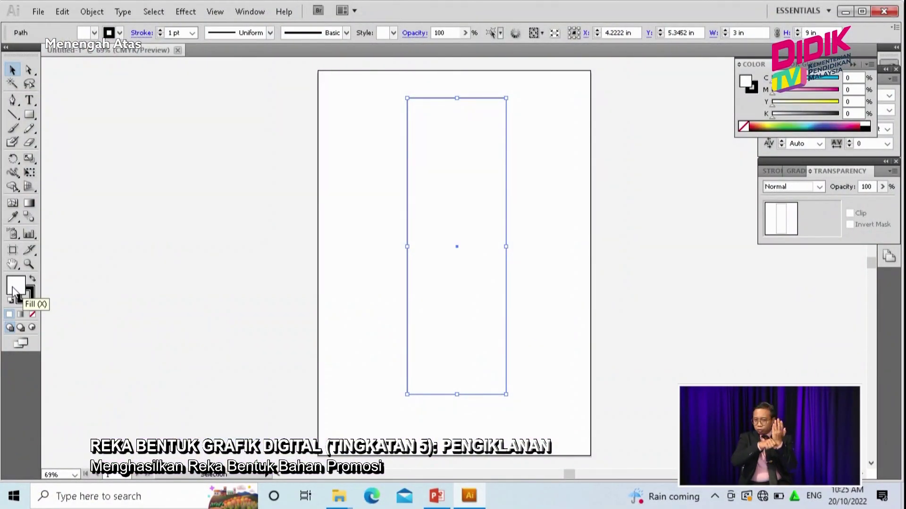
- Fill the rectangle with the turquoise colour 2BF7D9
double_click(14, 289)
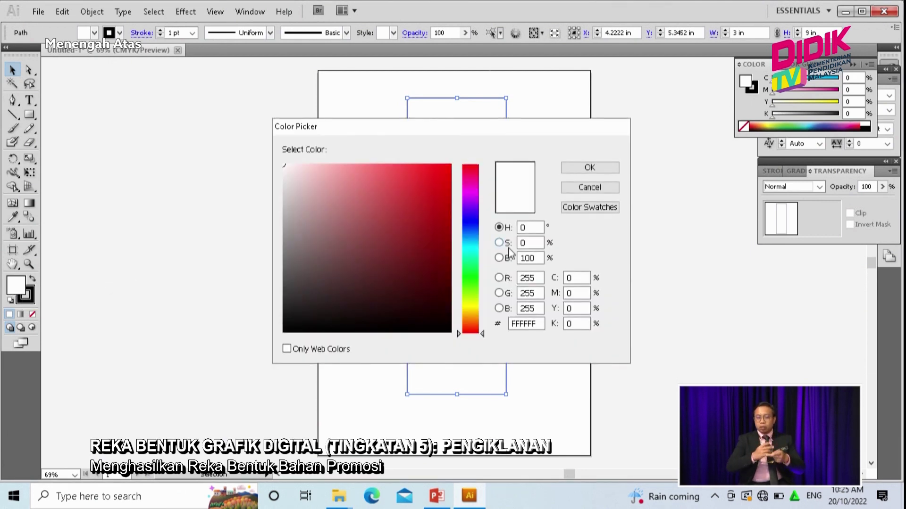
left_click(470, 253)
left_click_drag(439, 180, 423, 169)
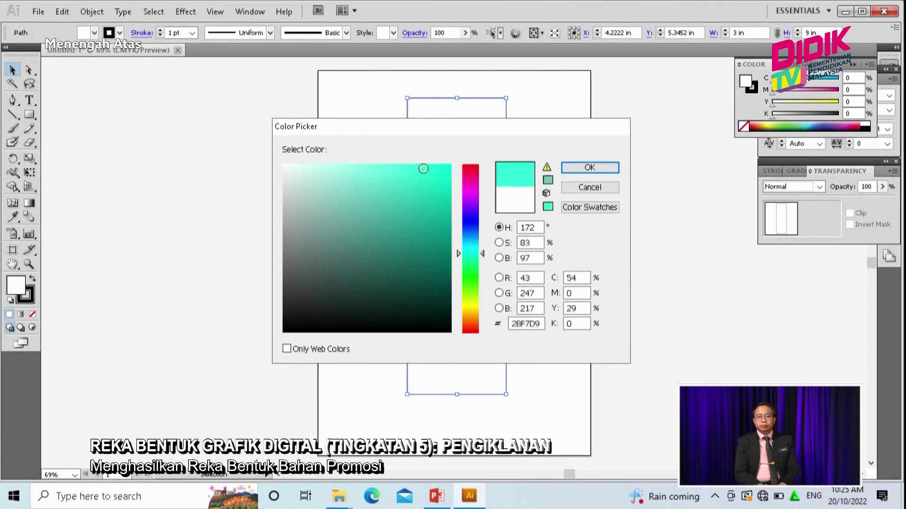
left_click(597, 166)
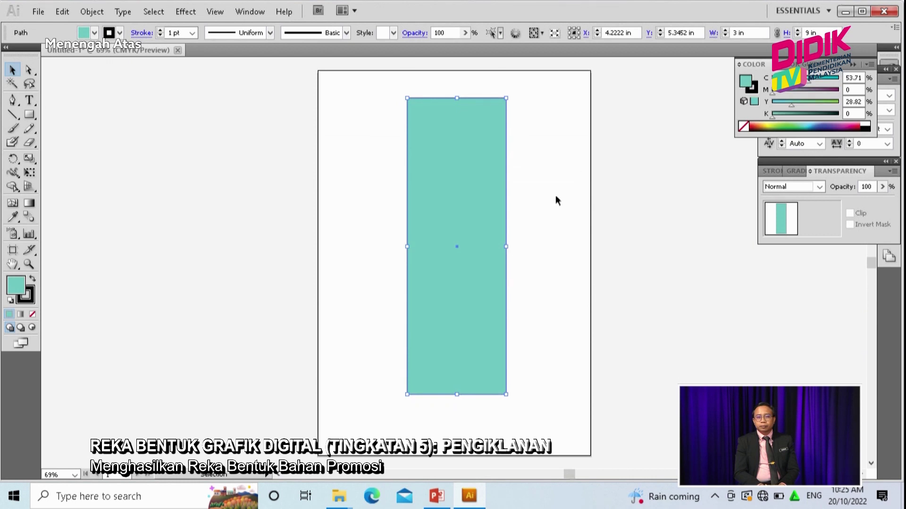
- Remove the stroke from the turquoise rectangle and keep the rectangle selected
left_click(29, 301)
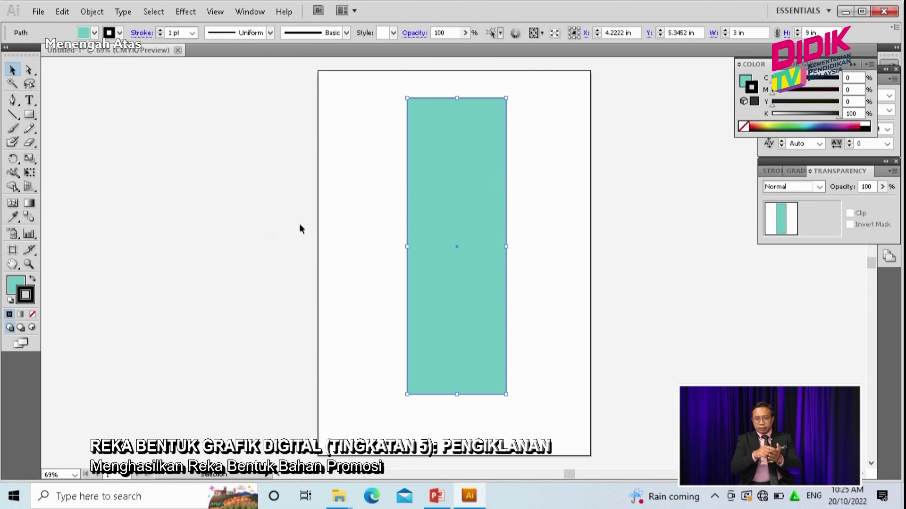
left_click(33, 315)
left_click(214, 275)
left_click(474, 246)
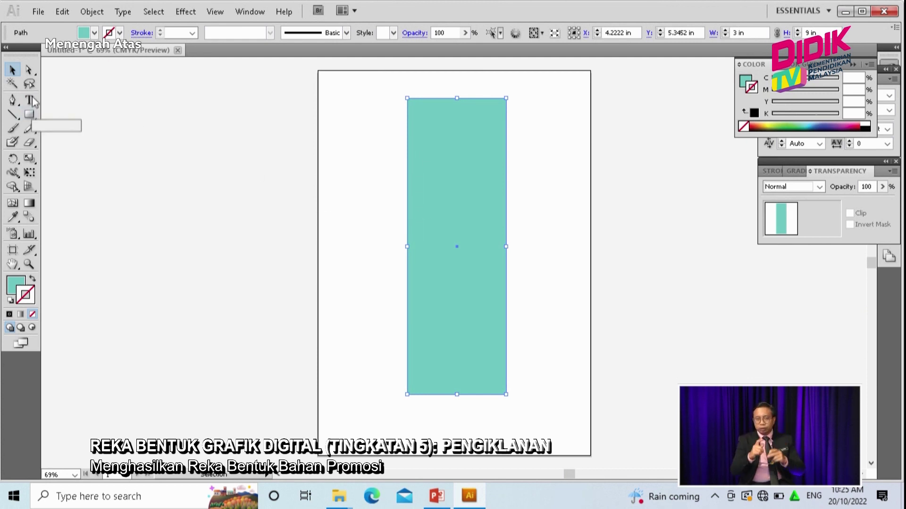
- Open ARABESQUE DESIGN.jpg and copy its pattern image into the Untitled-1 document
left_click(38, 11)
left_click(62, 56)
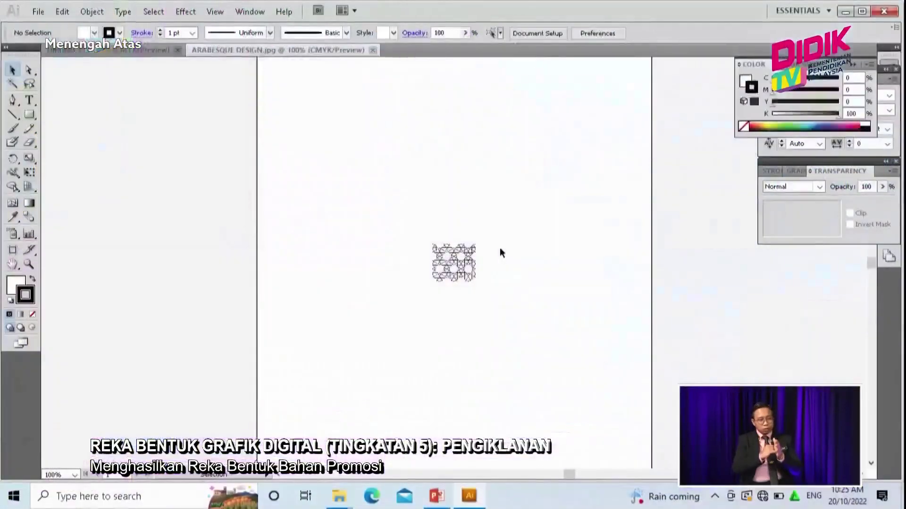
left_click(453, 263)
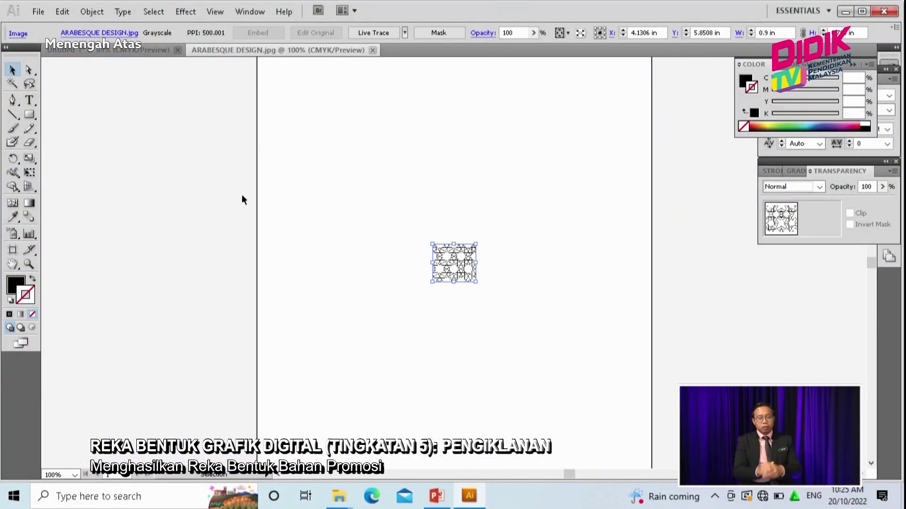
left_click(137, 50)
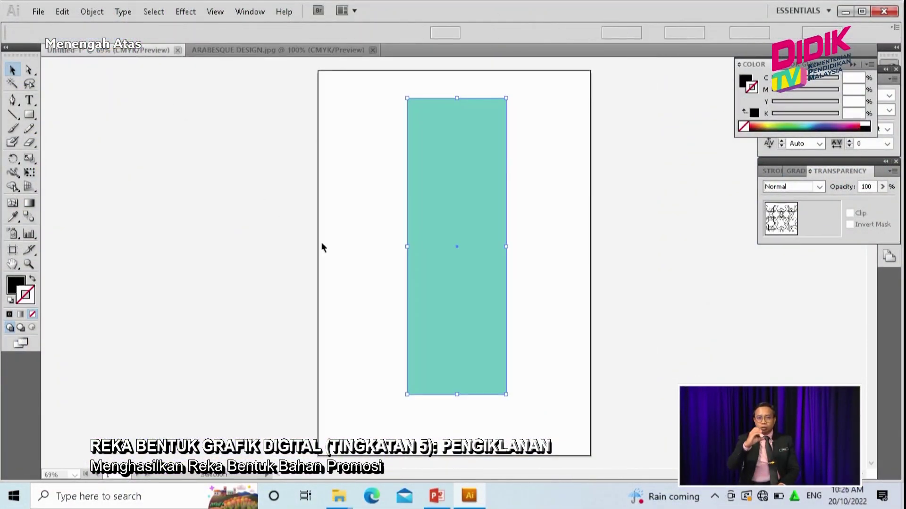
left_click(269, 256)
key("ctrl+v")
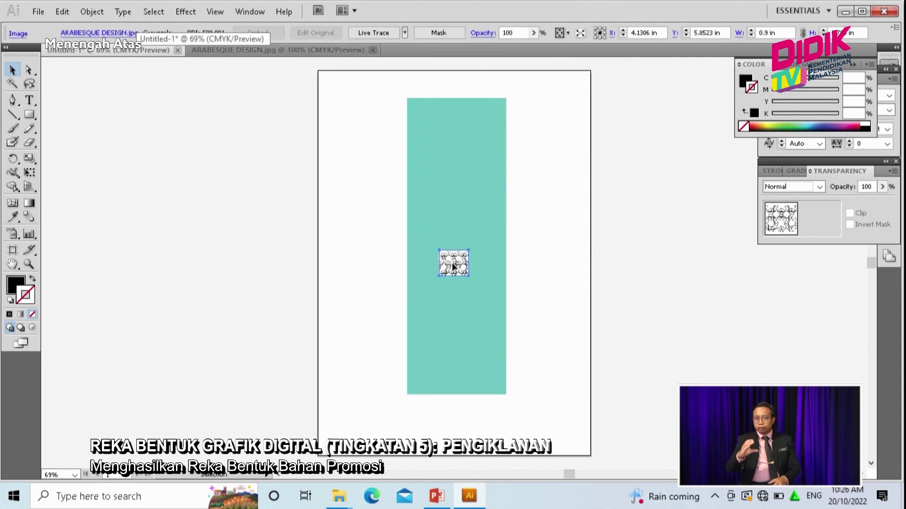
- Move the arabesque image off the turquoise rectangle to the left of the artboard and enlarge it to about 3.74 by 3.28 in
left_click_drag(246, 216, 337, 299)
left_click_drag(306, 264, 249, 193)
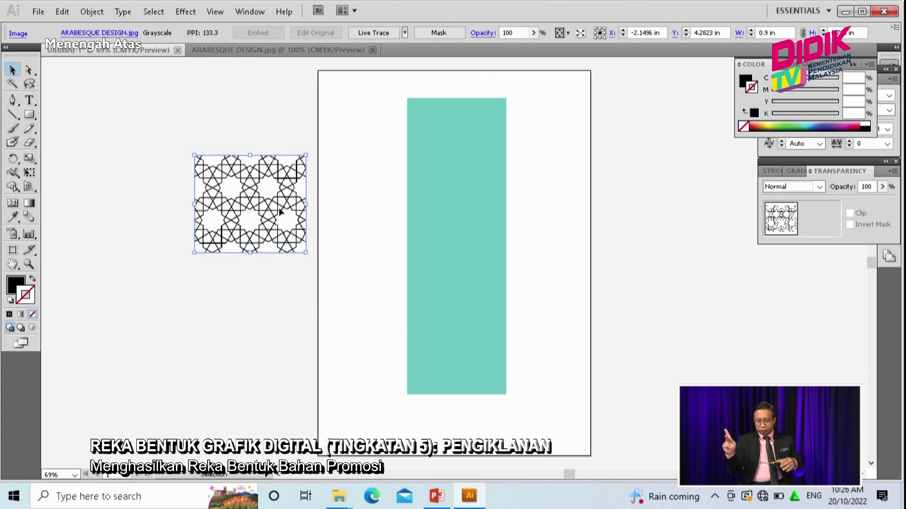
left_click_drag(306, 252, 320, 265)
left_click(283, 303)
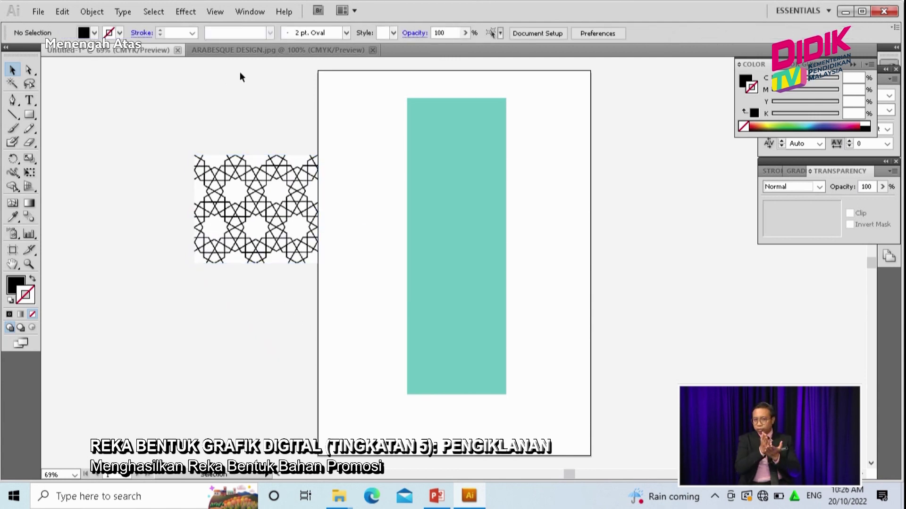
- Close the ARABESQUE DESIGN.jpg document and shift the pattern in Untitled-1 clear of the artboard's left edge
left_click(262, 50)
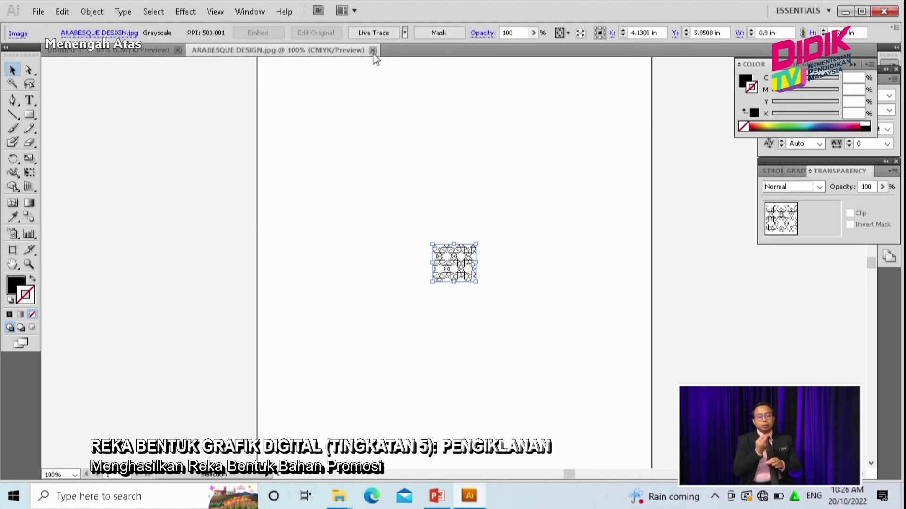
key("ctrl+w")
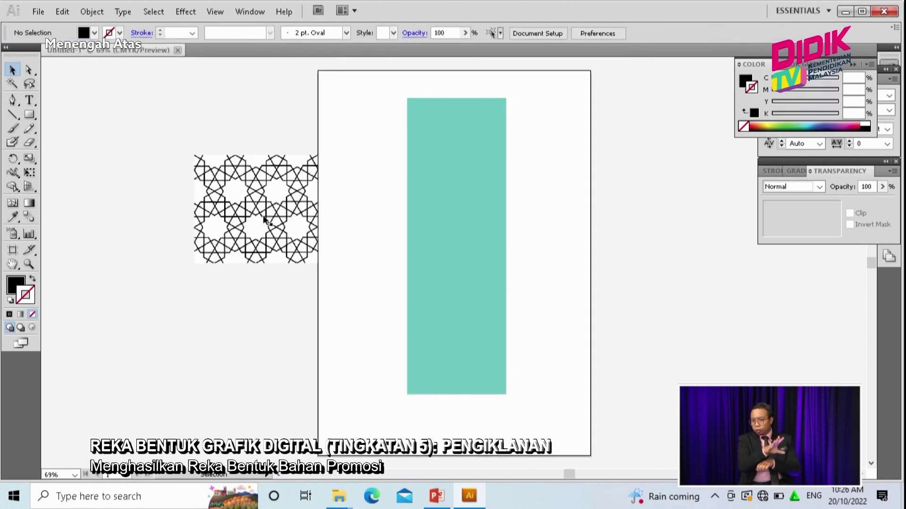
left_click_drag(242, 216, 242, 216)
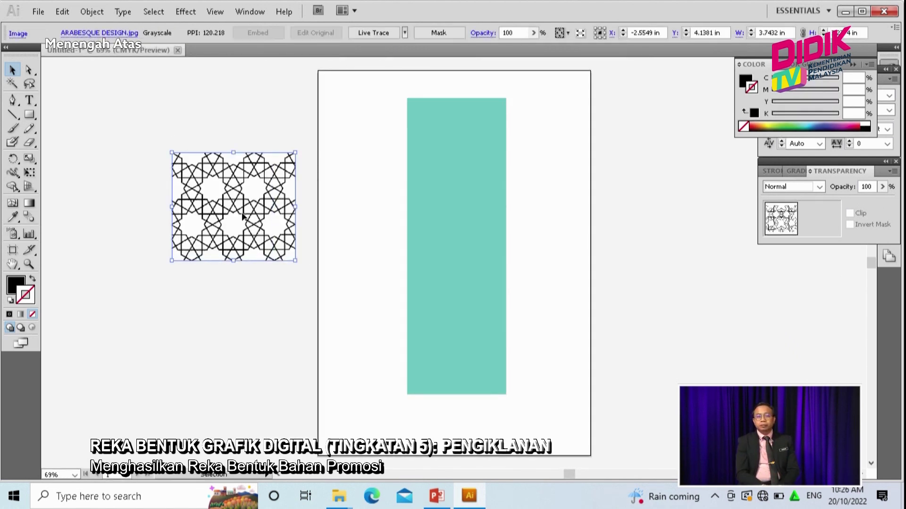
left_click(343, 154)
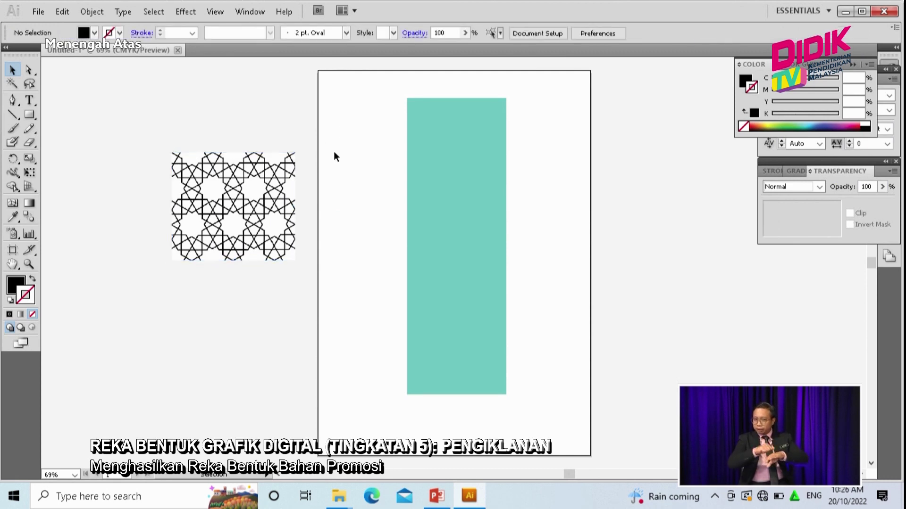
- Draw a closed five-sided Pen outline about 2.9 in wide over the rectangle's upper part, with no fill and a black stroke
left_click(13, 100)
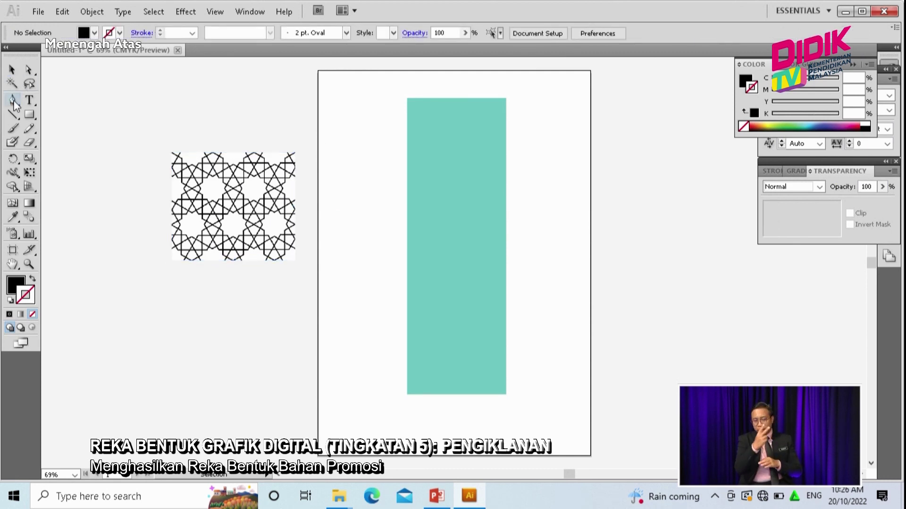
left_click(407, 99)
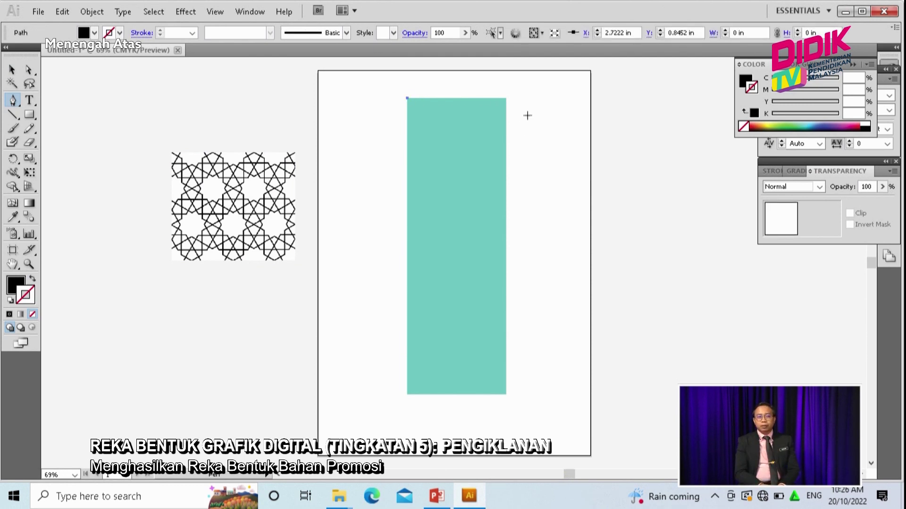
left_click(478, 99)
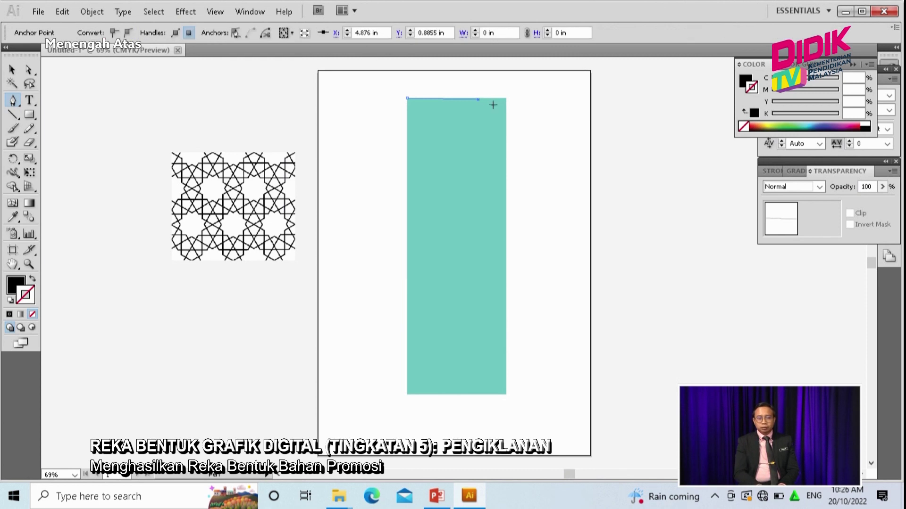
left_click(502, 134)
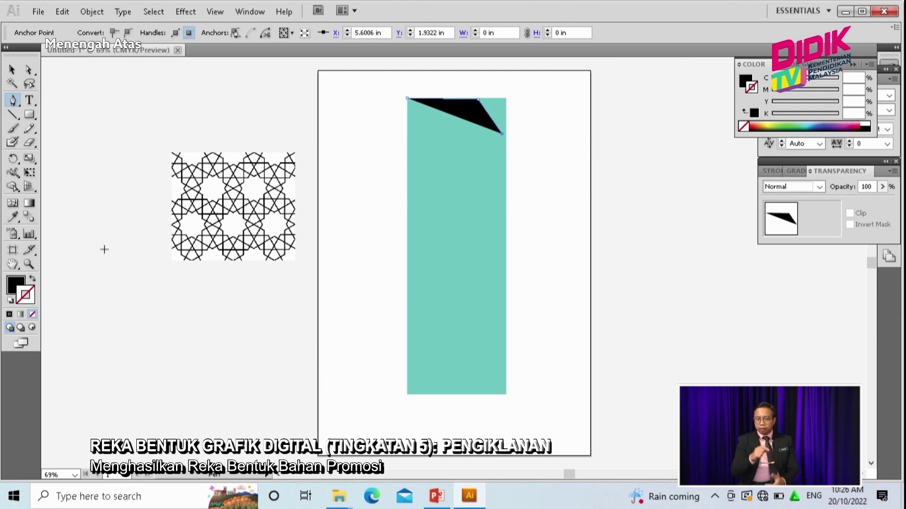
left_click(22, 286)
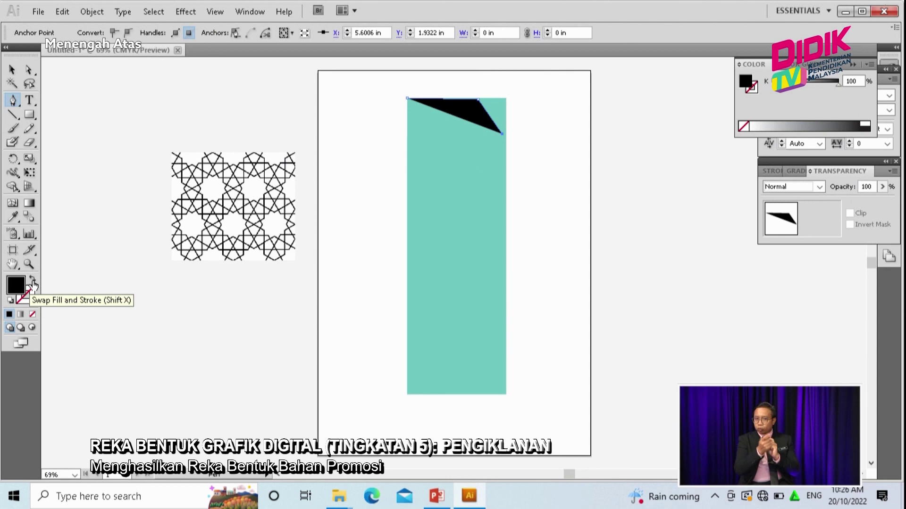
left_click(32, 279)
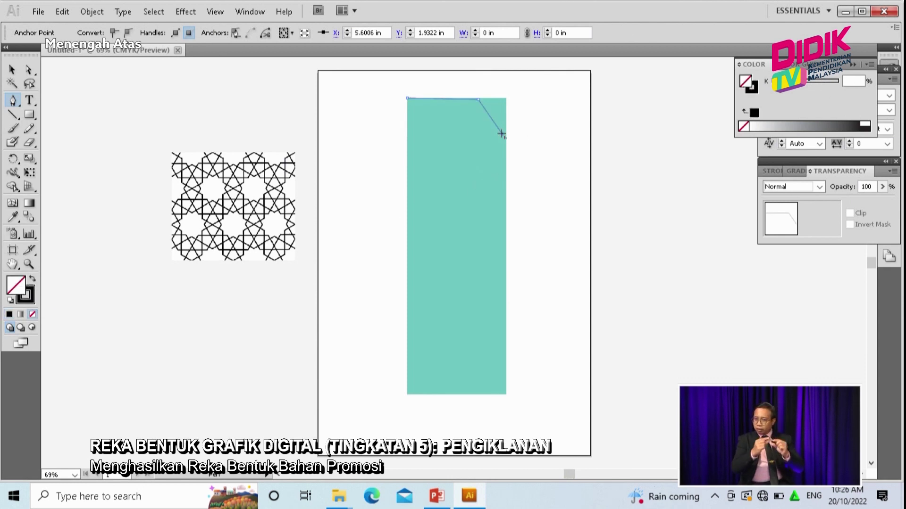
left_click(474, 157)
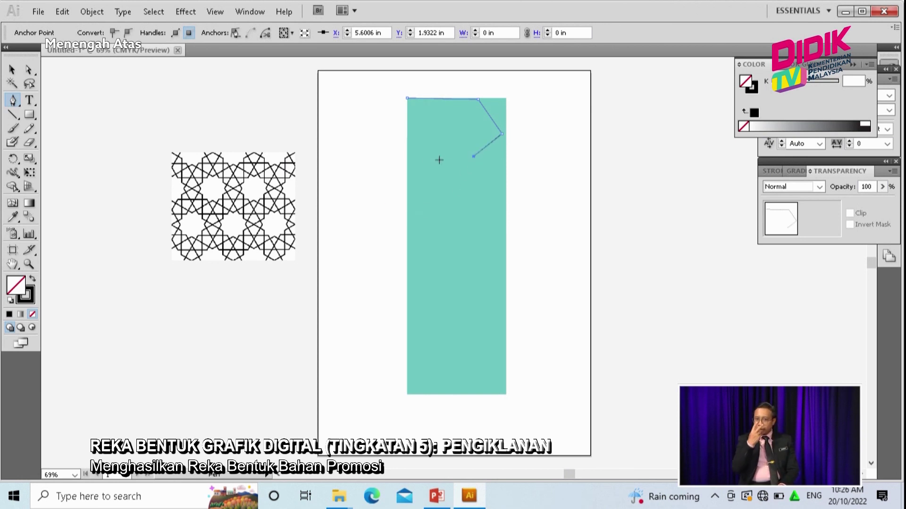
left_click(407, 159)
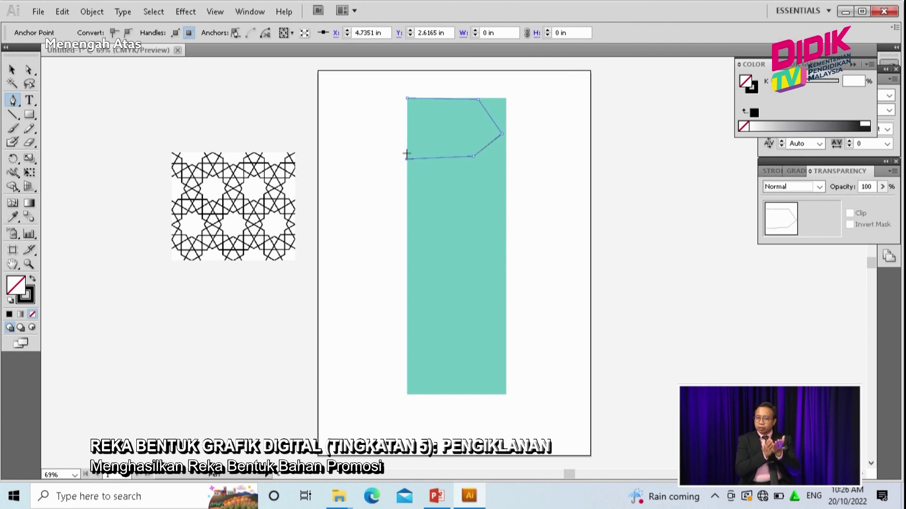
left_click(408, 98)
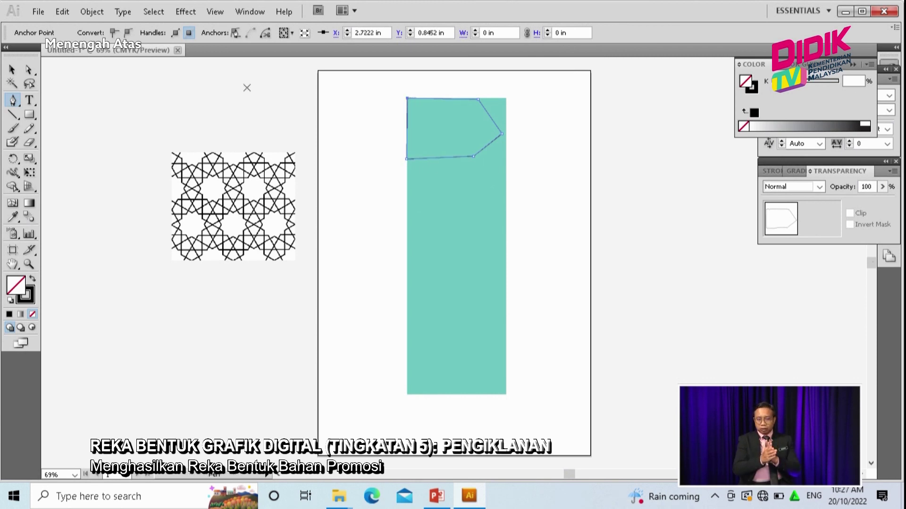
- Move the five-sided outline onto the arabesque image beside the artboard and clip the image to it with a clipping mask
left_click(13, 73)
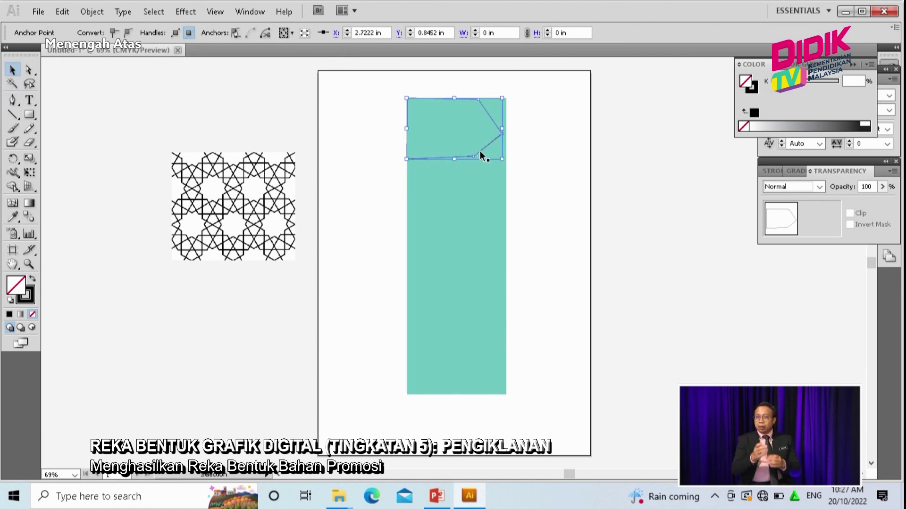
left_click_drag(480, 151, 255, 227)
left_click_drag(267, 309, 222, 198)
right_click(227, 198)
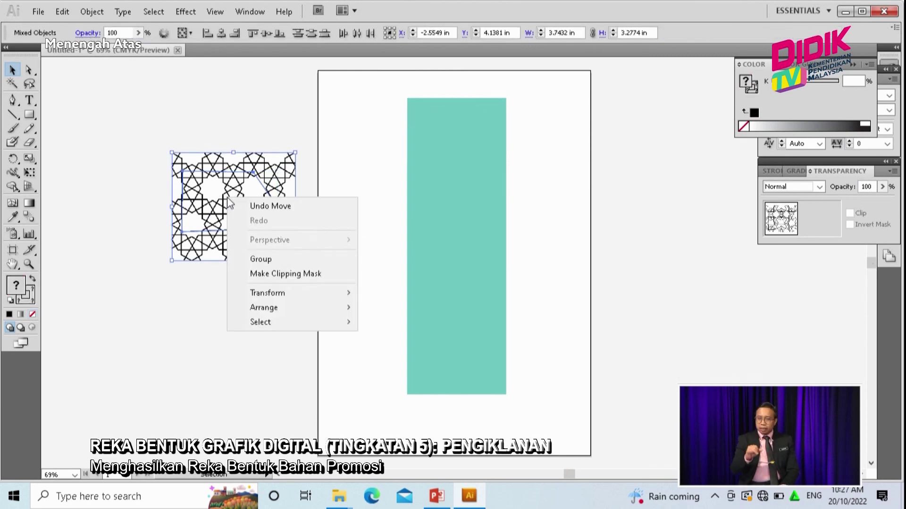
left_click(302, 276)
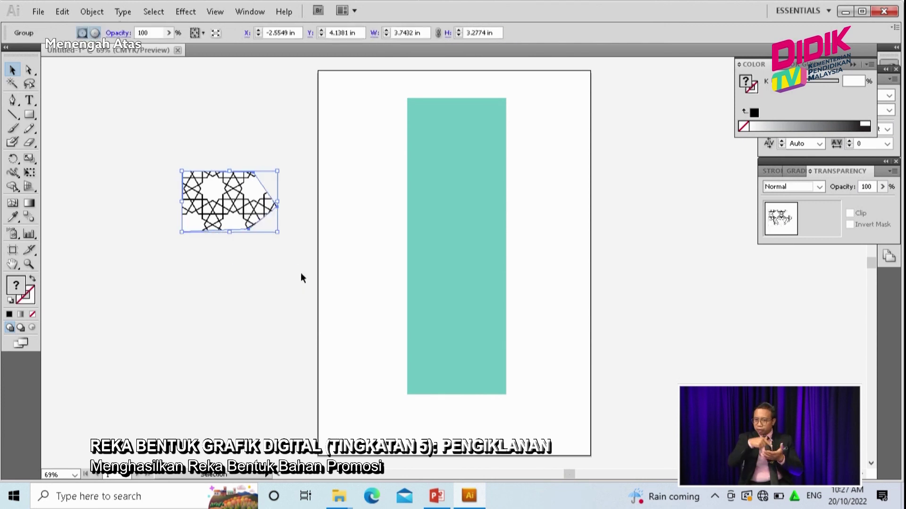
- Place the clipped arabesque pattern over the upper end of the turquoise panel and lower its opacity to 38%
left_click(259, 256)
left_click(246, 222)
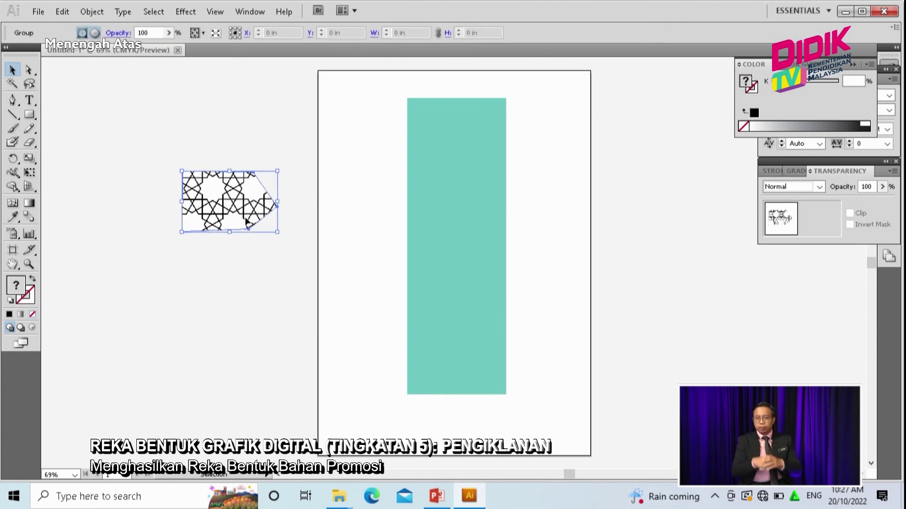
left_click_drag(247, 222, 470, 146)
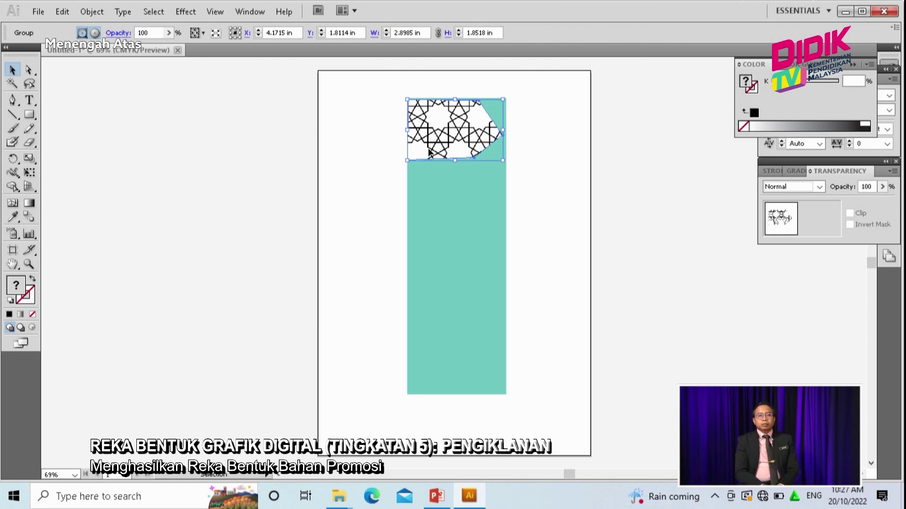
left_click(881, 187)
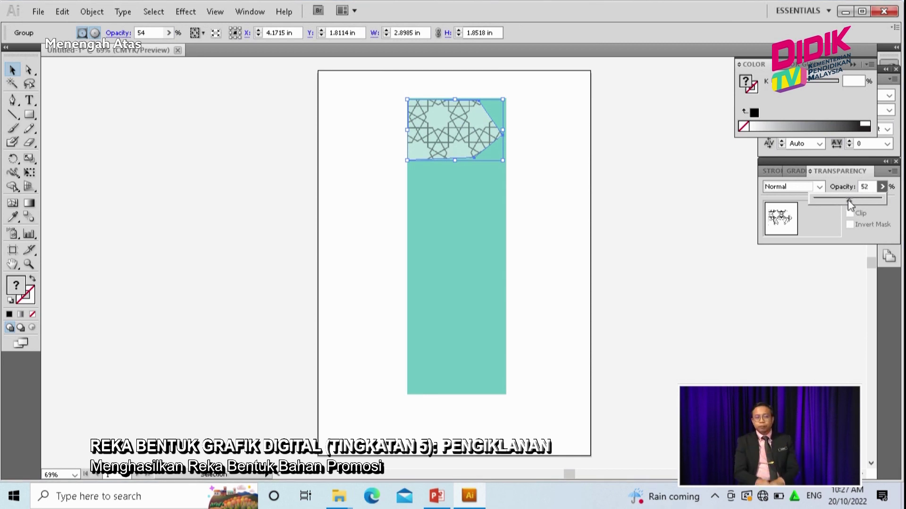
left_click_drag(844, 204, 839, 200)
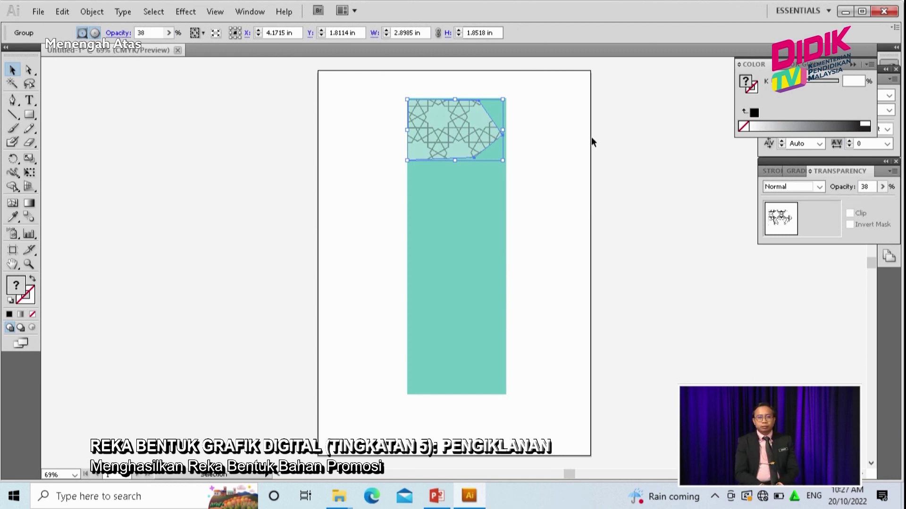
left_click(534, 165)
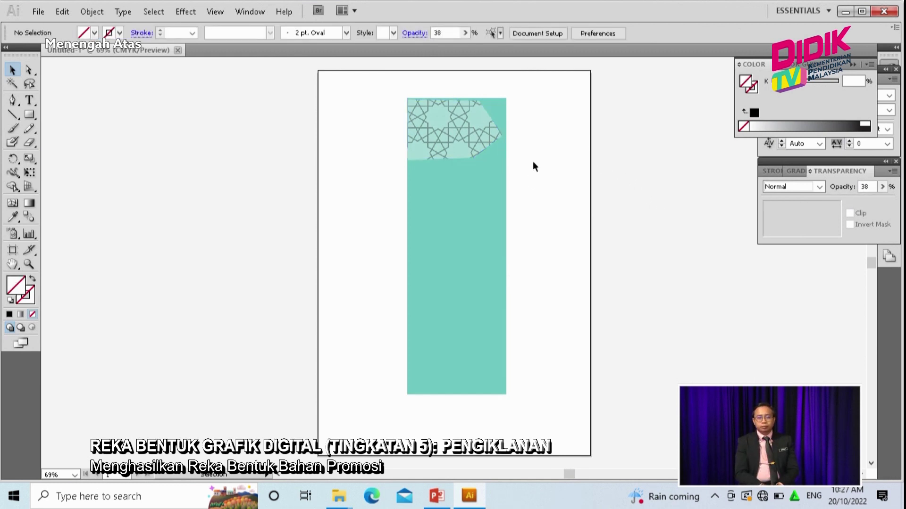
- Start a point text object in the empty area beside the artboard and set its font size to 48 pt in the Character settings
left_click(32, 101)
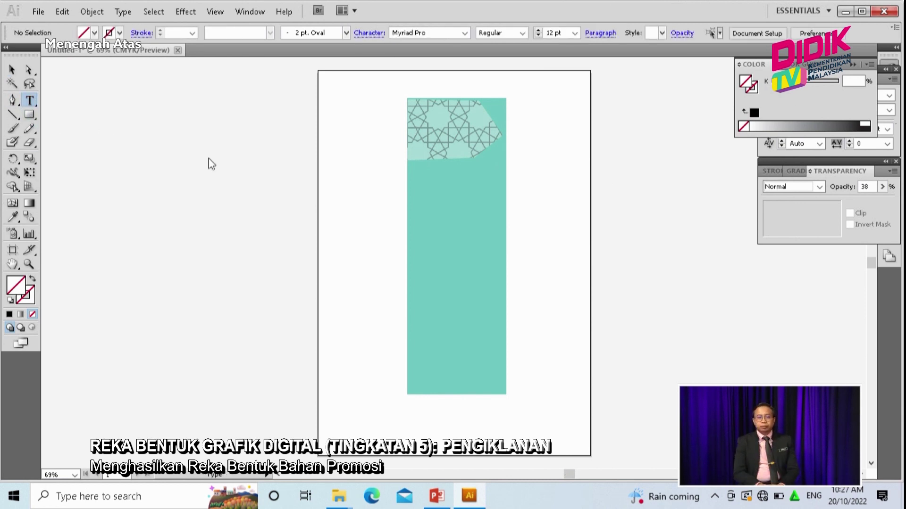
left_click(191, 134)
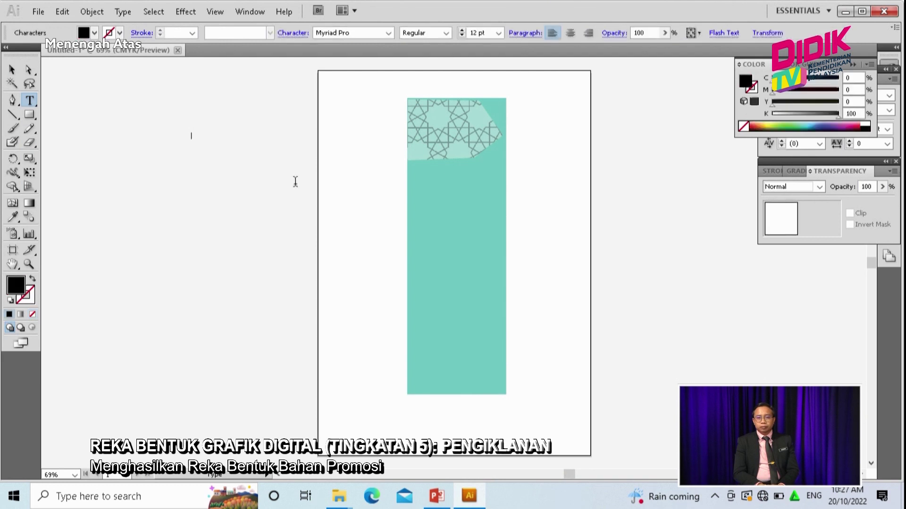
left_click(251, 12)
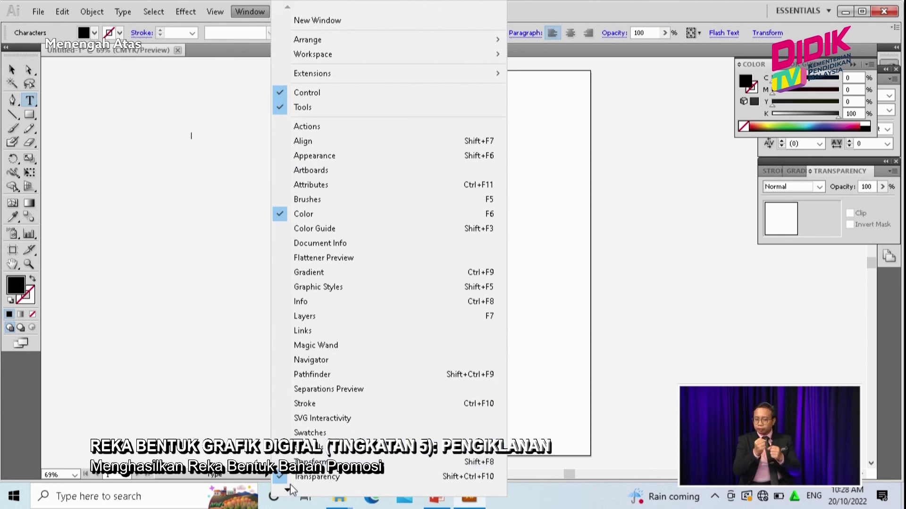
mouse_move(289, 491)
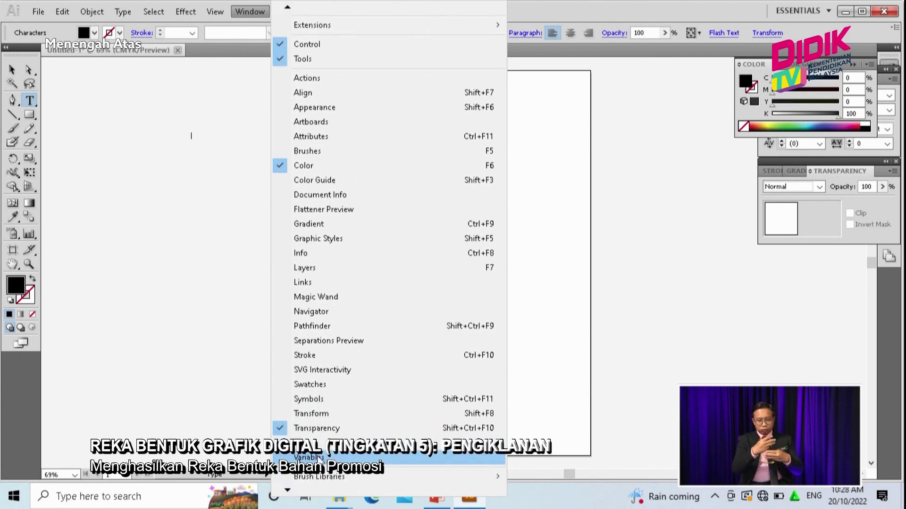
mouse_move(312, 443)
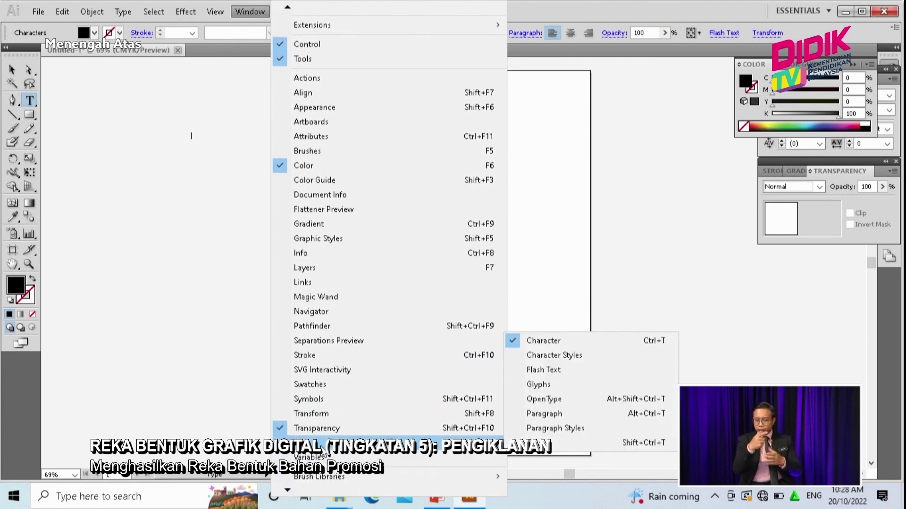
left_click(547, 340)
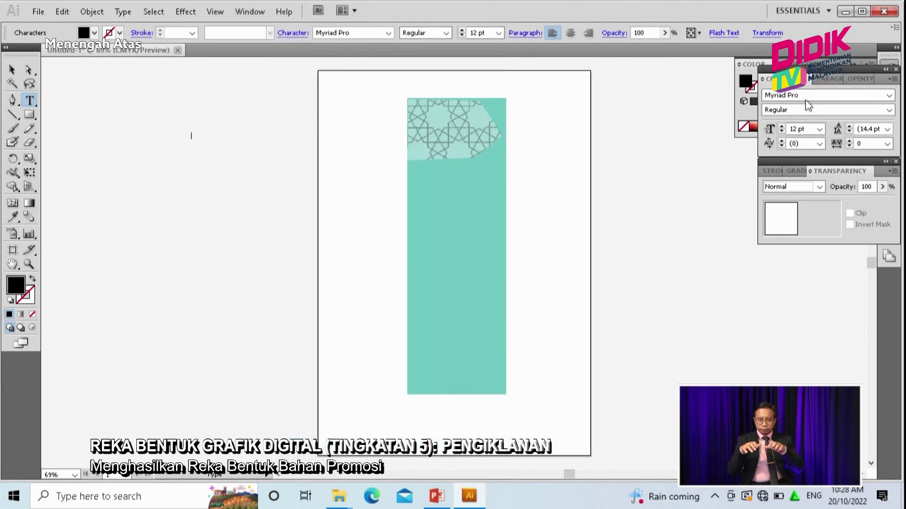
left_click_drag(805, 79, 612, 170)
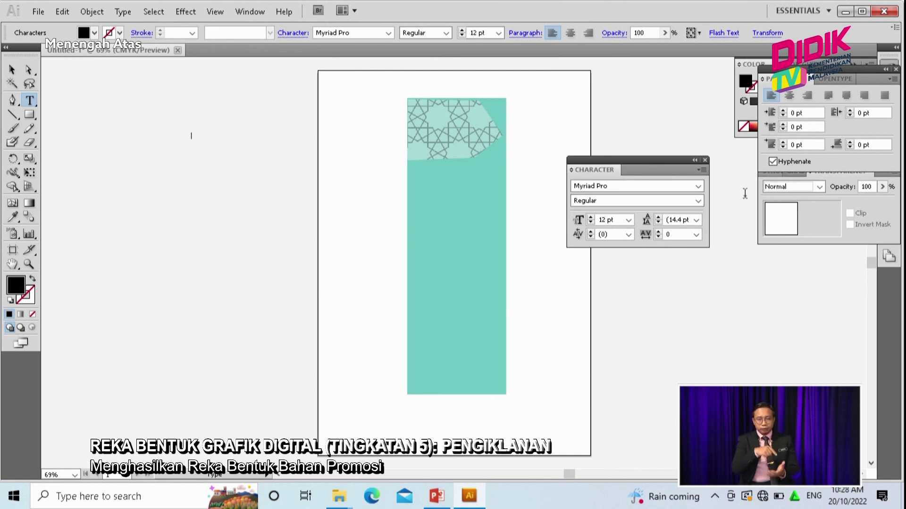
left_click(629, 220)
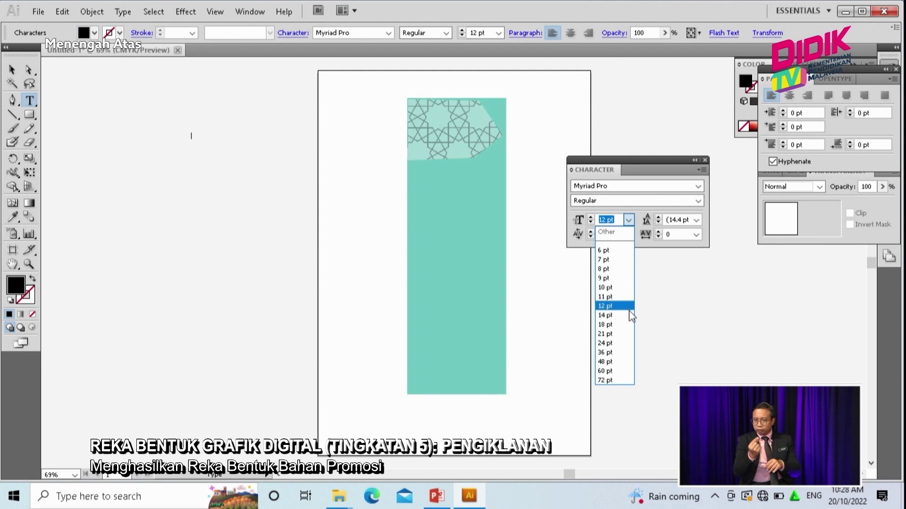
left_click(626, 362)
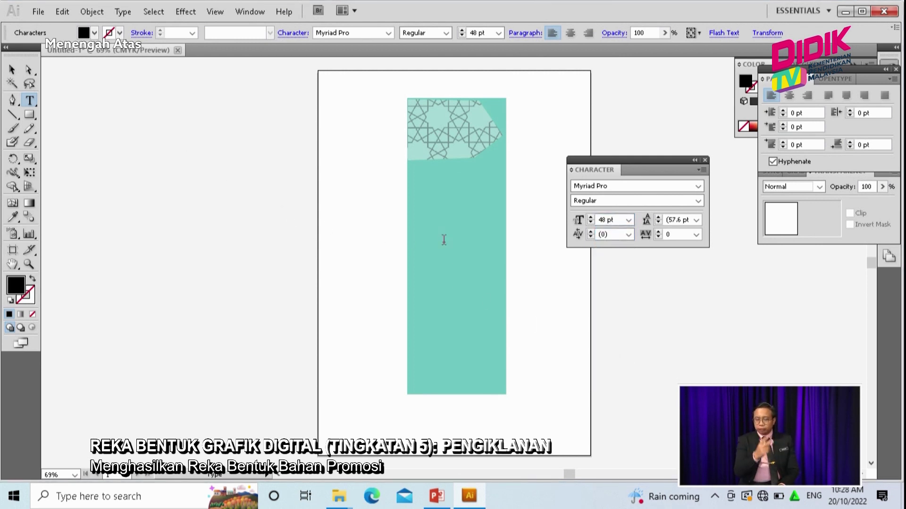
- Enter the title "Kempen Infaq Prihatin" with each word on its own line
type("k")
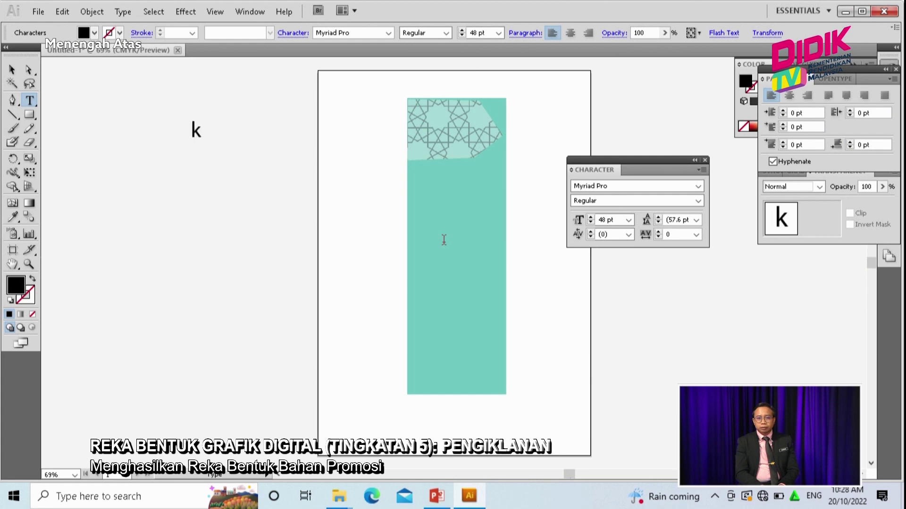
key("BackSpace")
type("K")
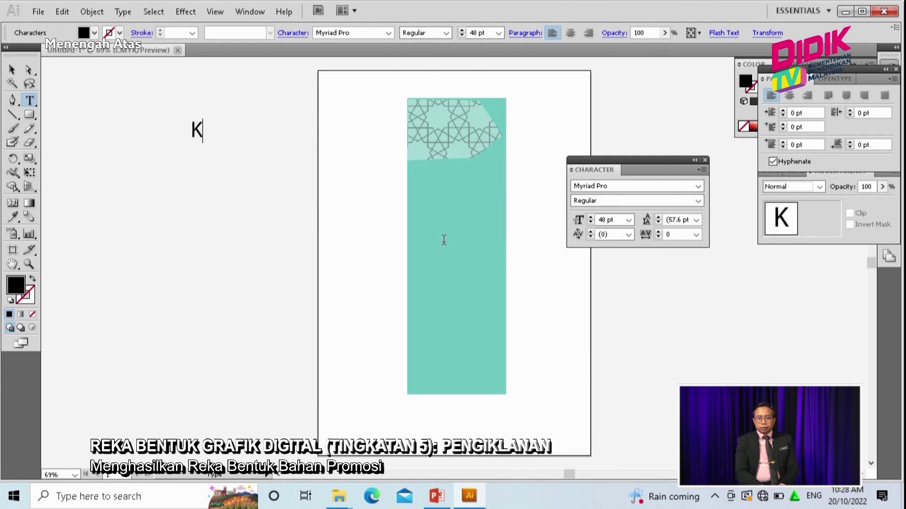
type("empen")
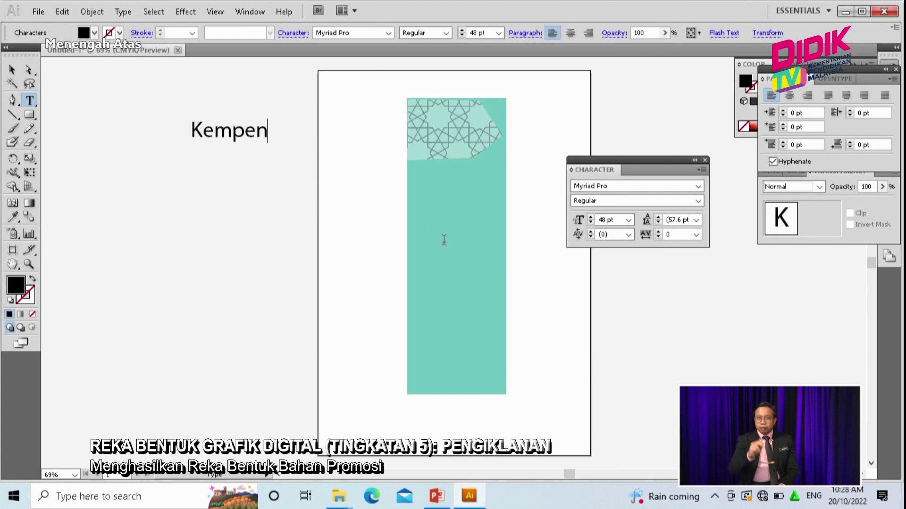
key("Return")
type("Infaq pRIHATIN")
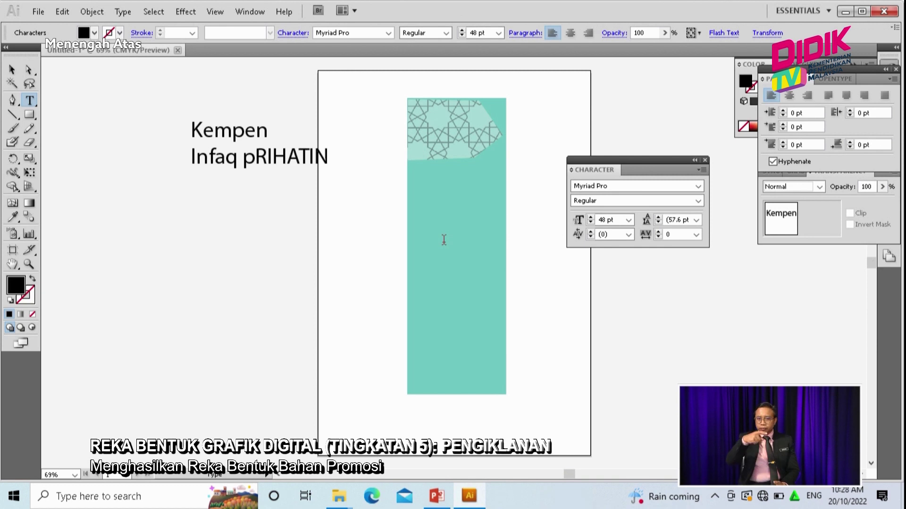
key("BackSpace")
key("BackSpace")
key("BackSpace")
key("BackSpace")
key("BackSpace")
key("BackSpace")
key("BackSpace")
key("BackSpace")
key("Return")
type("p")
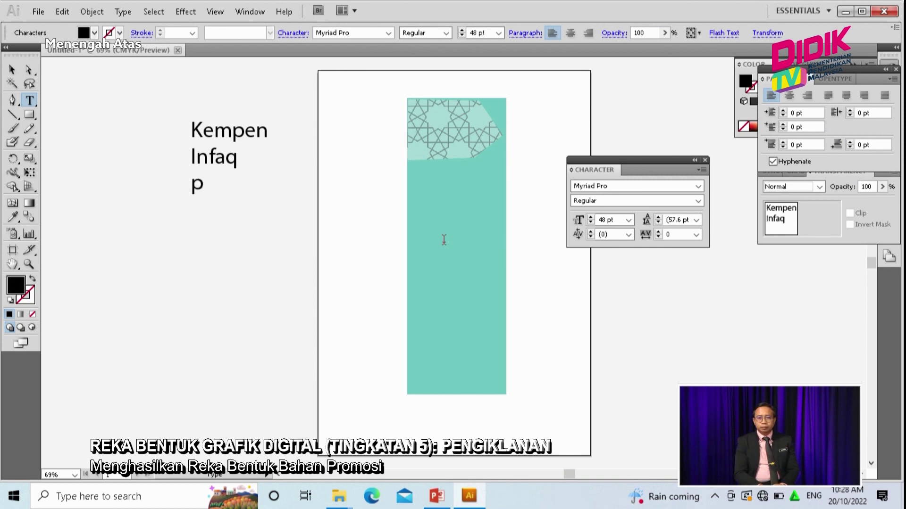
key("BackSpace")
type("Pro")
key("BackSpace")
type("ihatin")
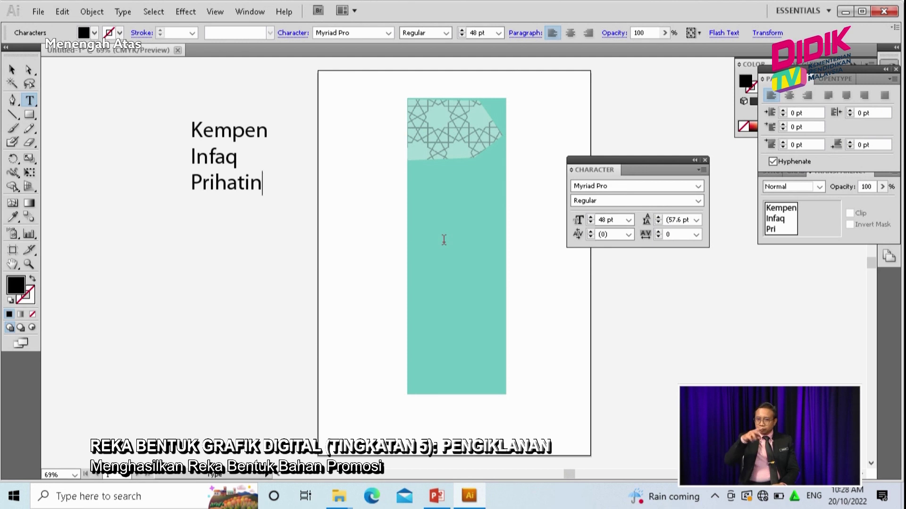
- Set the title's font to Hidayatullah DEMO and centre-align its three lines
left_click(11, 70)
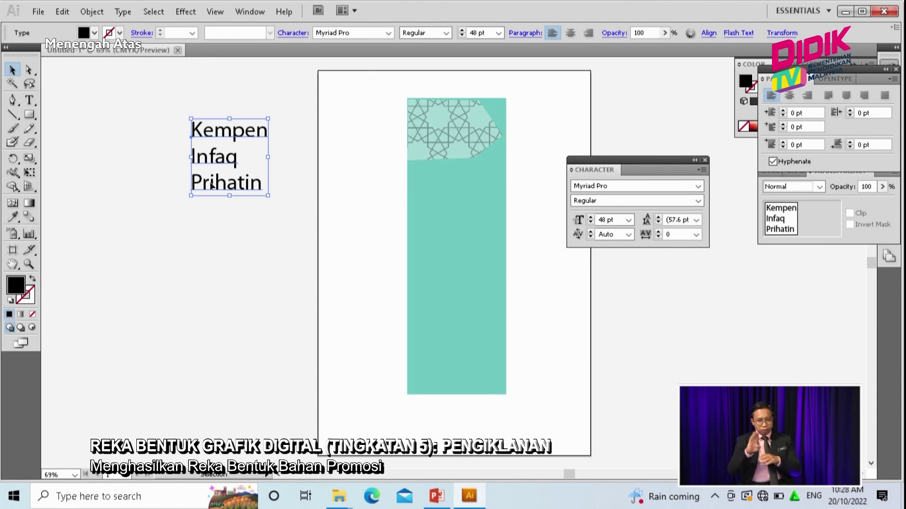
left_click(377, 33)
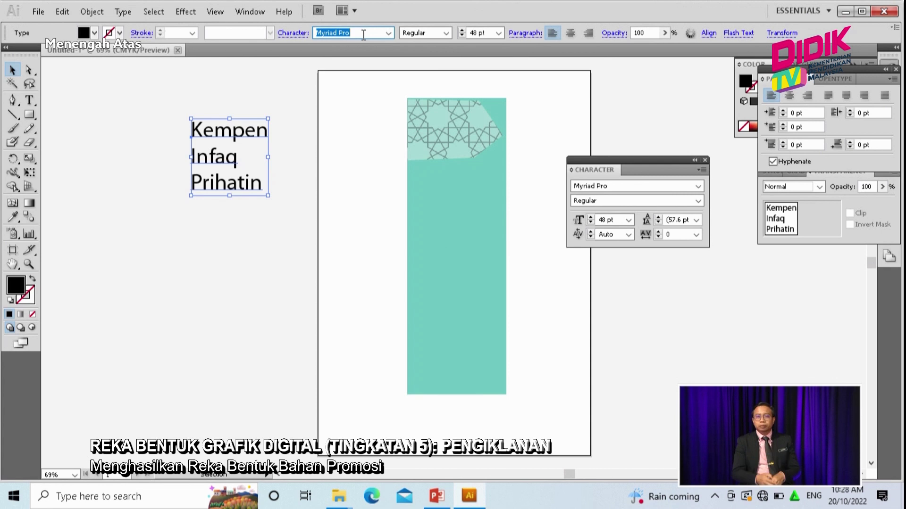
type("Hidayatullah DEMO")
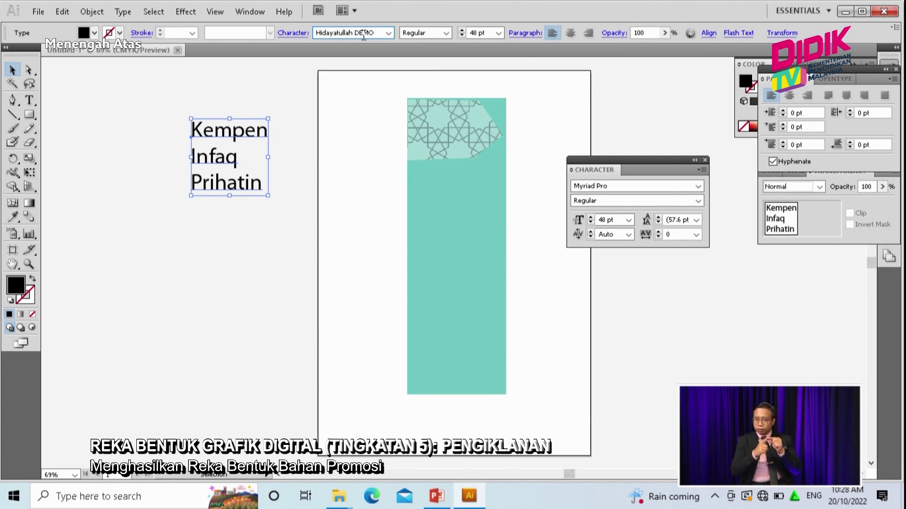
key("Return")
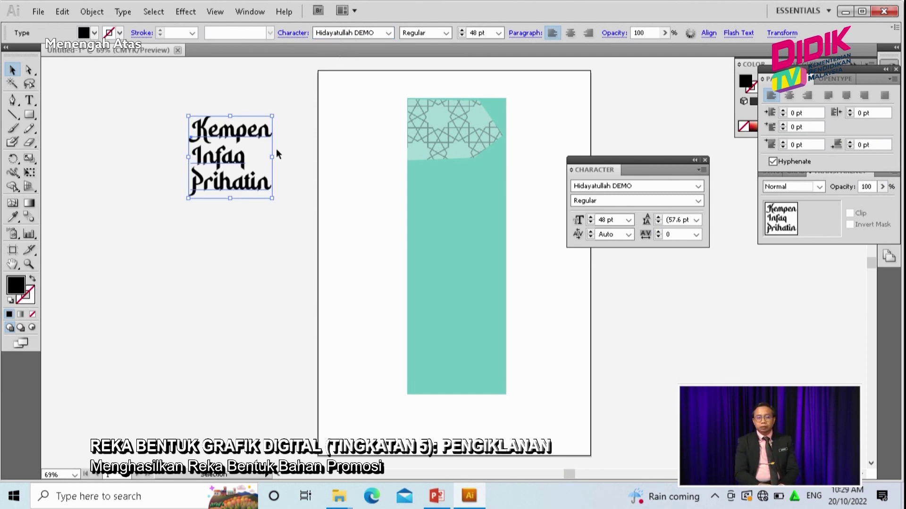
left_click_drag(778, 79, 608, 260)
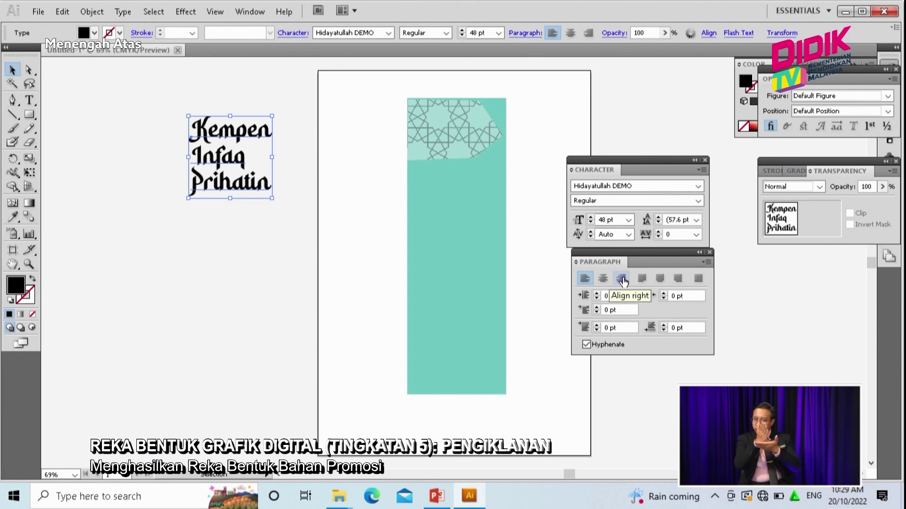
left_click(602, 278)
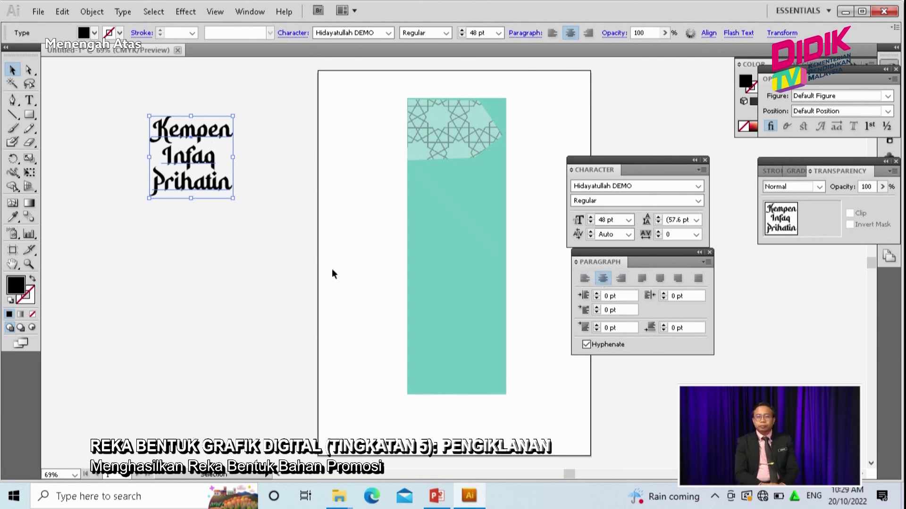
- Place the title over the clipped arabesque pattern on the turquoise panel, scaled down proportionally to about 29 pt
left_click_drag(188, 156, 449, 135)
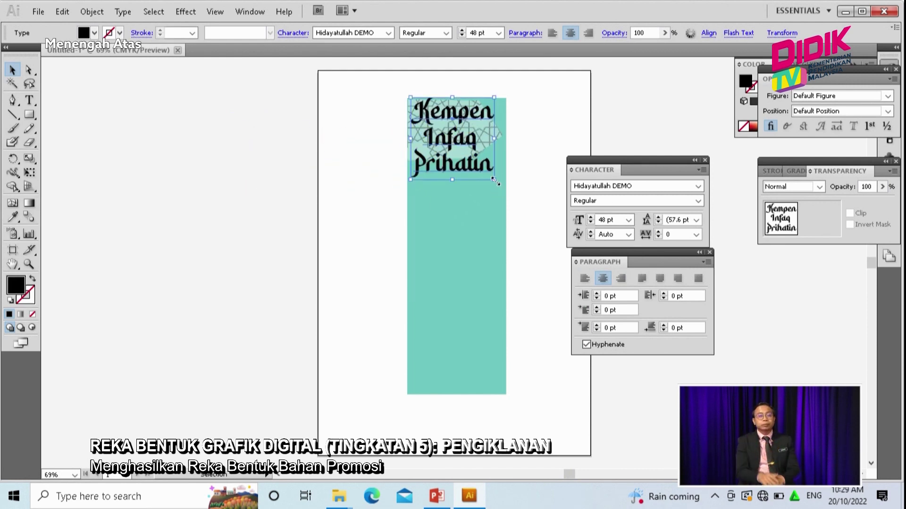
left_click(567, 115)
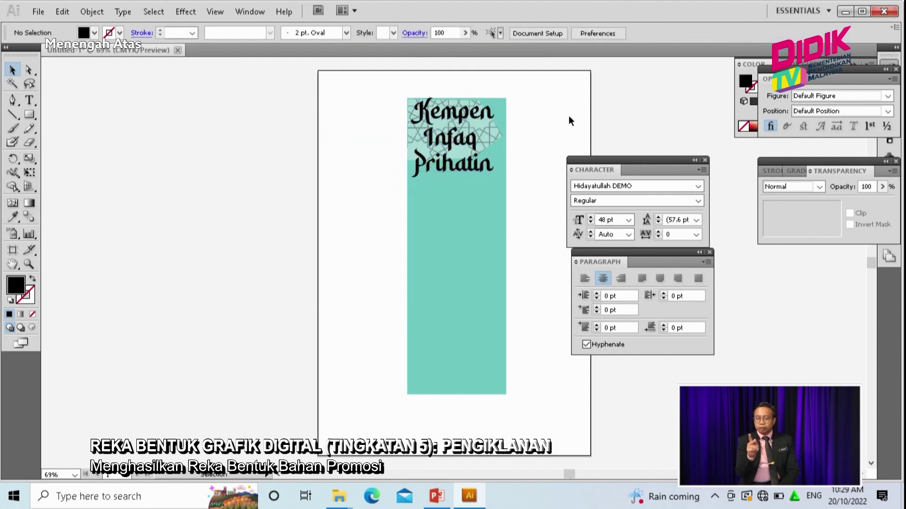
key("ctrl+plus")
key("ctrl+plus")
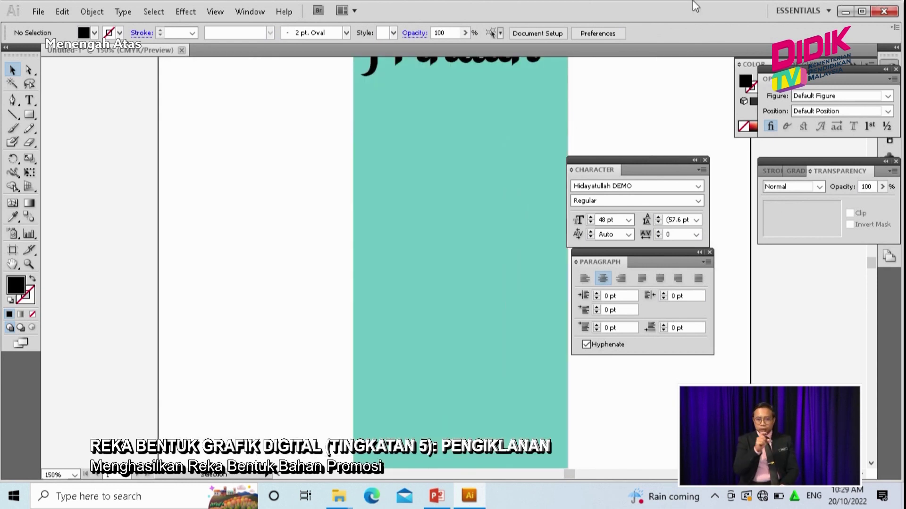
left_click_drag(493, 170, 490, 307)
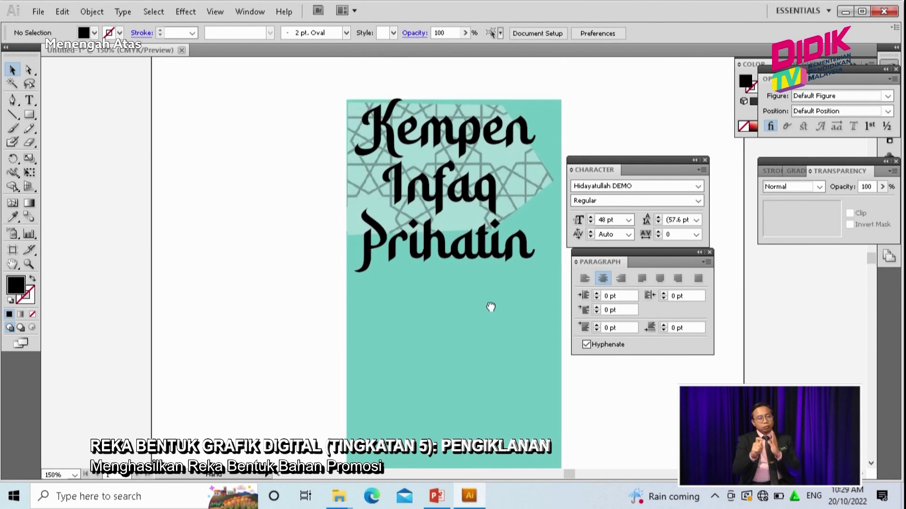
left_click(491, 250)
left_click_drag(536, 278, 508, 206)
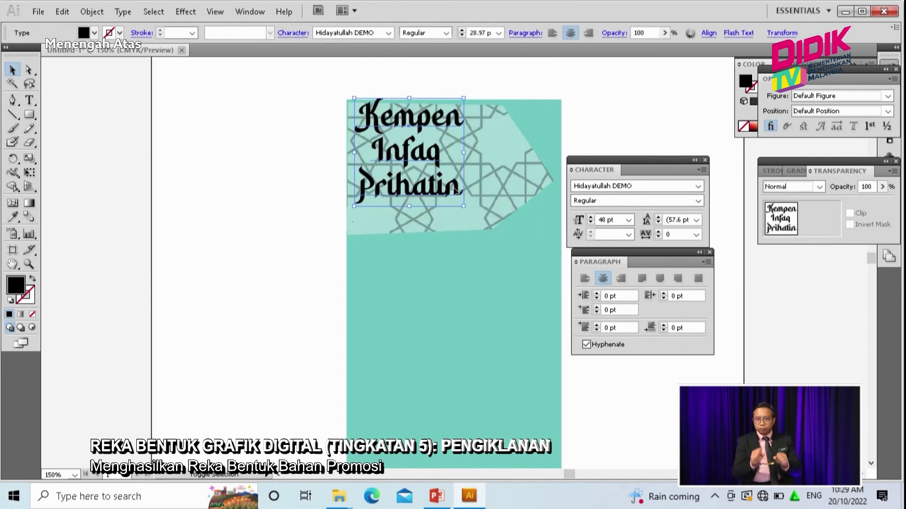
left_click_drag(445, 185, 466, 205)
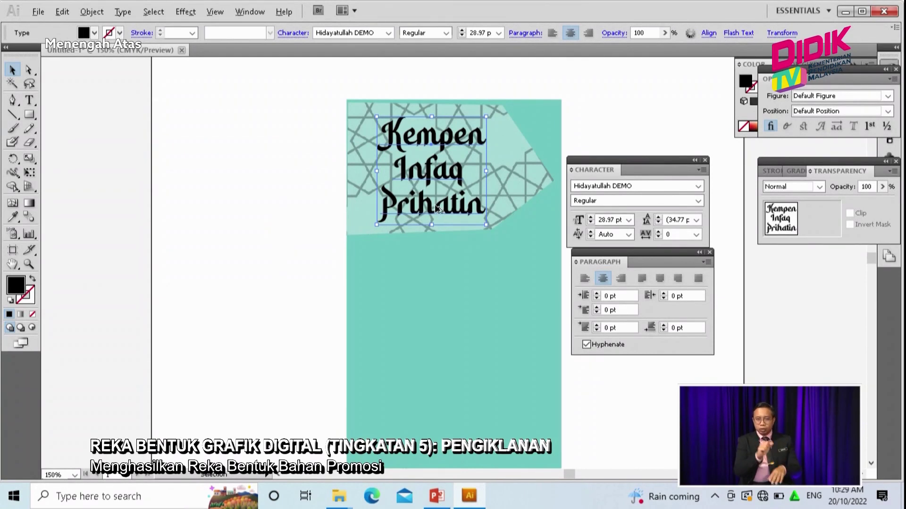
- Duplicate the title beside the artboard and set the copy's fill colour to crimson F9084D
left_click_drag(439, 212, 281, 220)
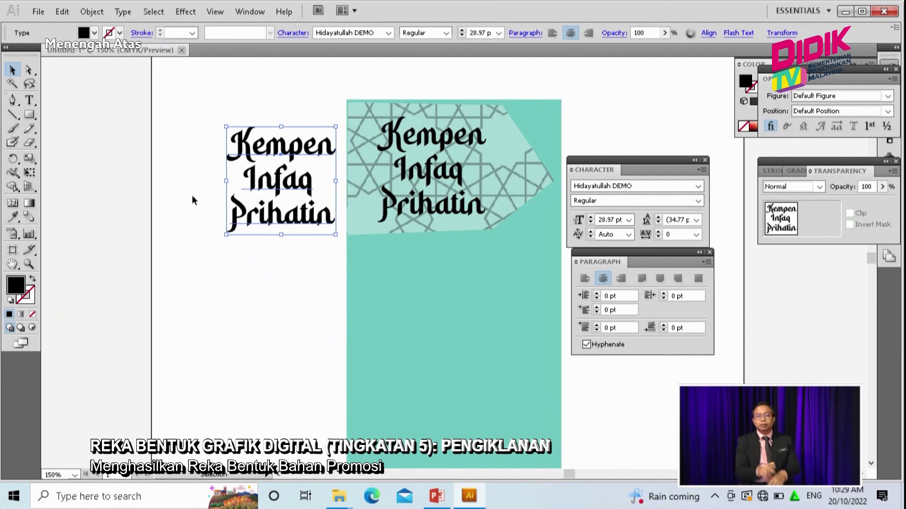
double_click(21, 286)
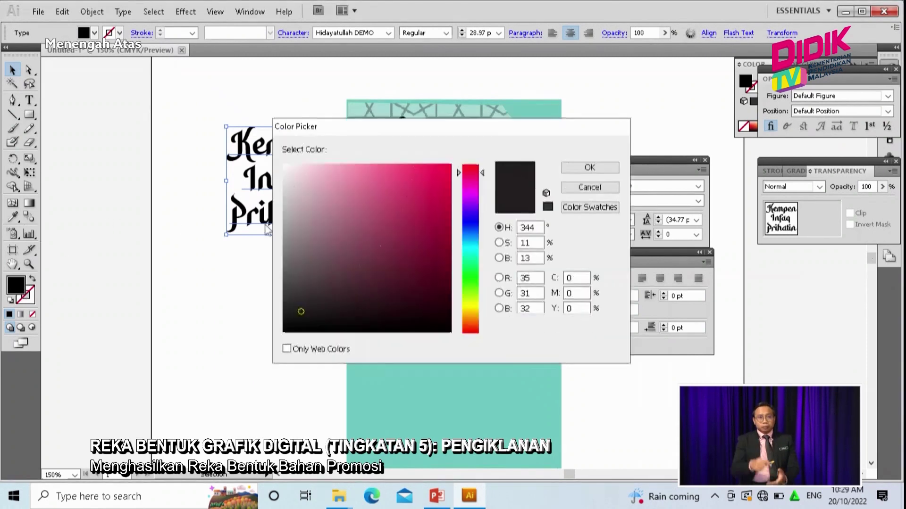
left_click(446, 168)
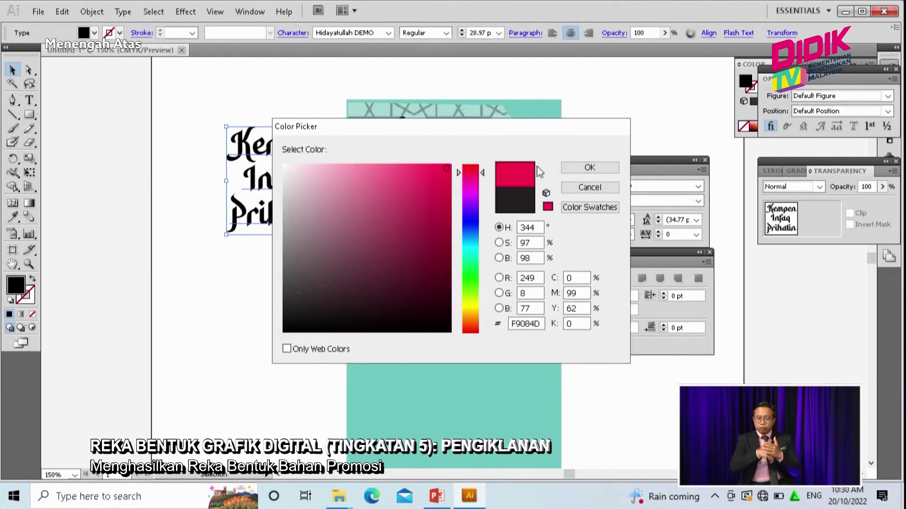
left_click(587, 169)
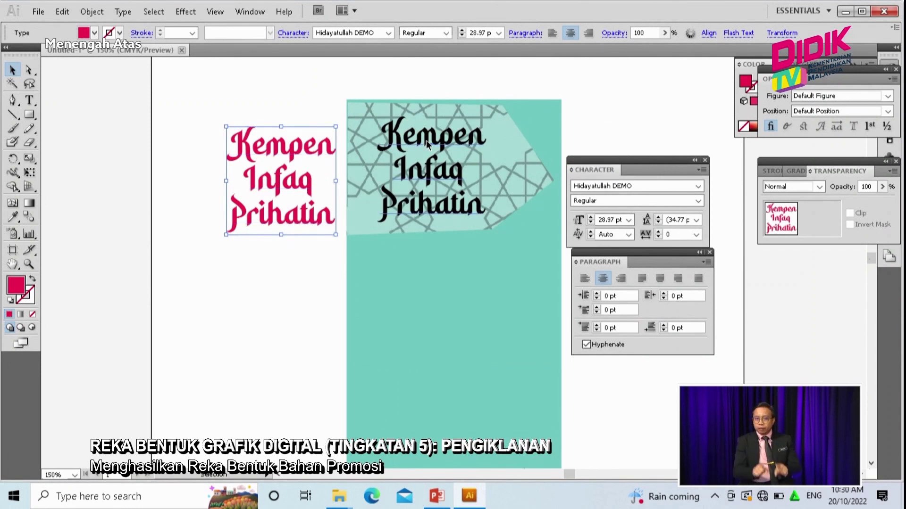
- Move the black title off the panel onto the crimson copy with a slight offset and send it to the back
left_click_drag(427, 144, 278, 153)
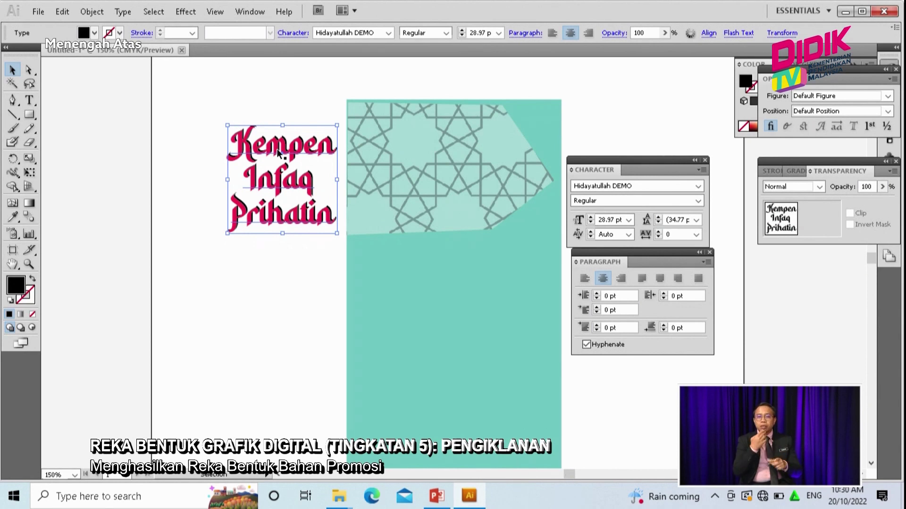
right_click(278, 153)
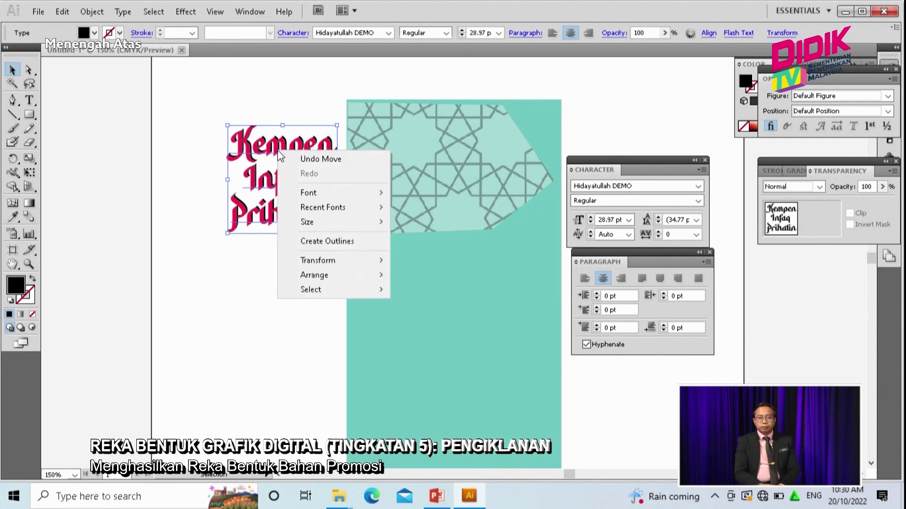
mouse_move(318, 278)
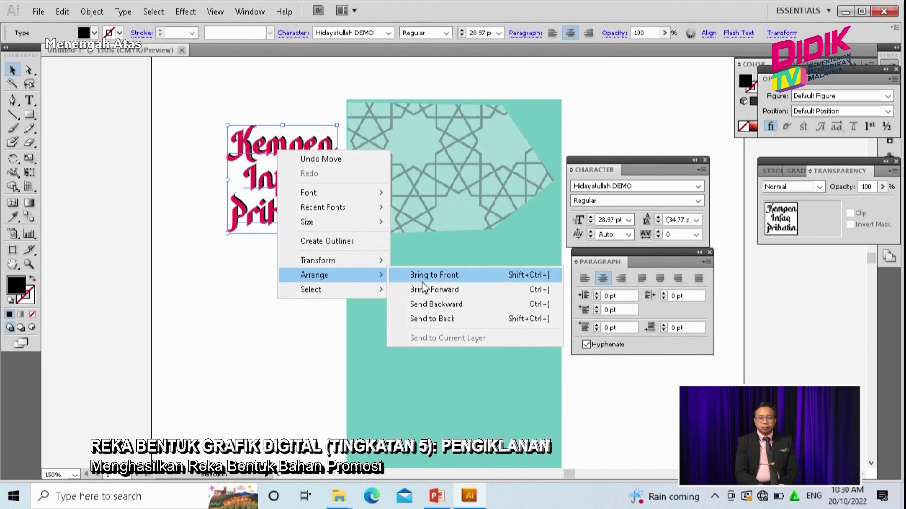
left_click(432, 318)
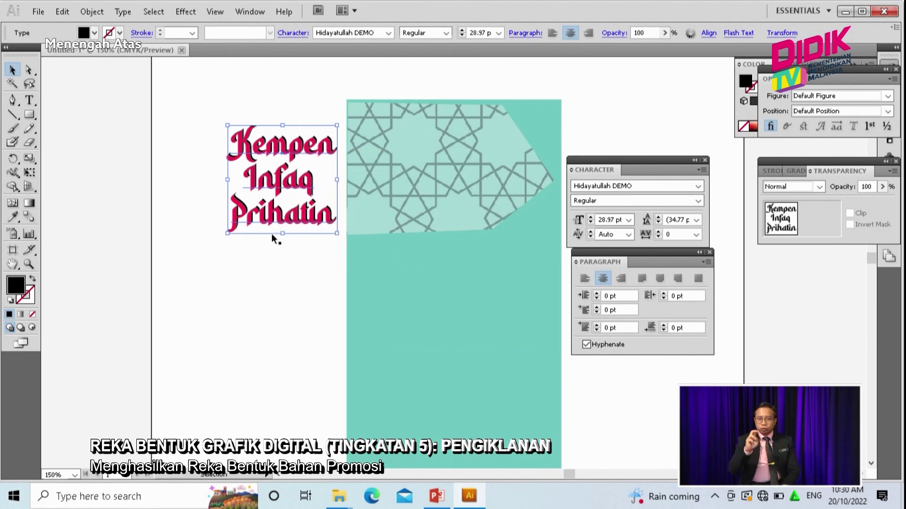
- Send the crimson title copy to the back and place it slightly offset behind the black title as a shadow
left_click_drag(284, 183, 222, 229)
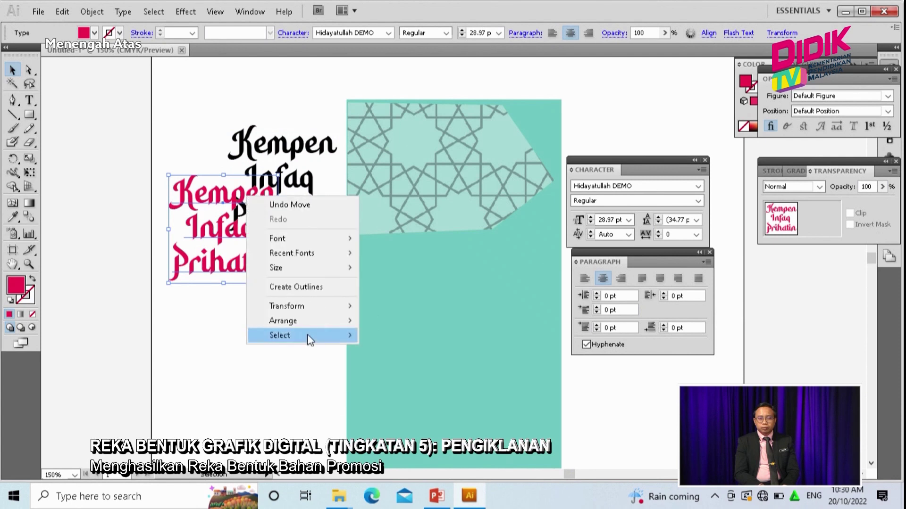
mouse_move(303, 320)
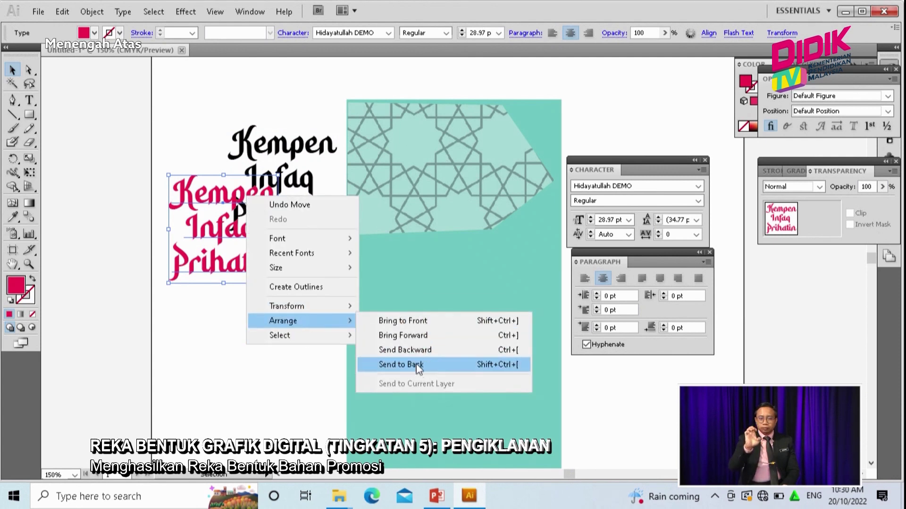
left_click(415, 365)
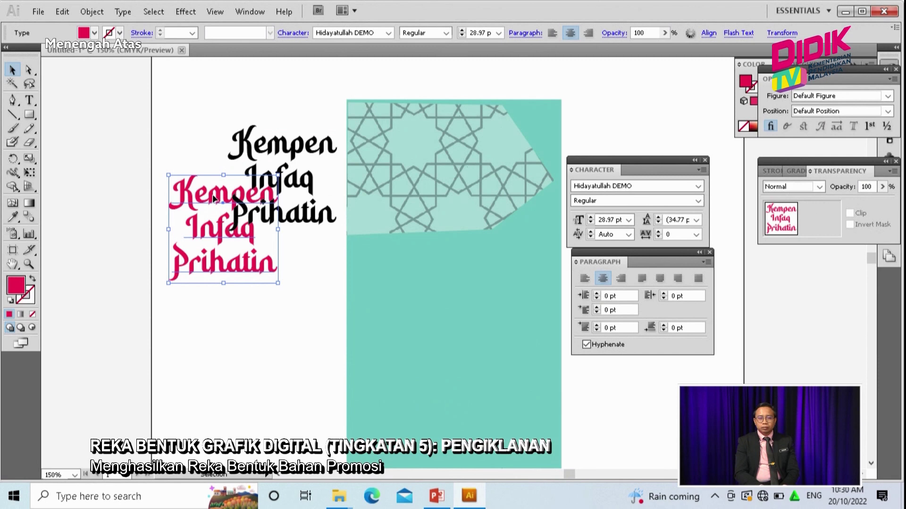
left_click_drag(211, 198, 267, 150)
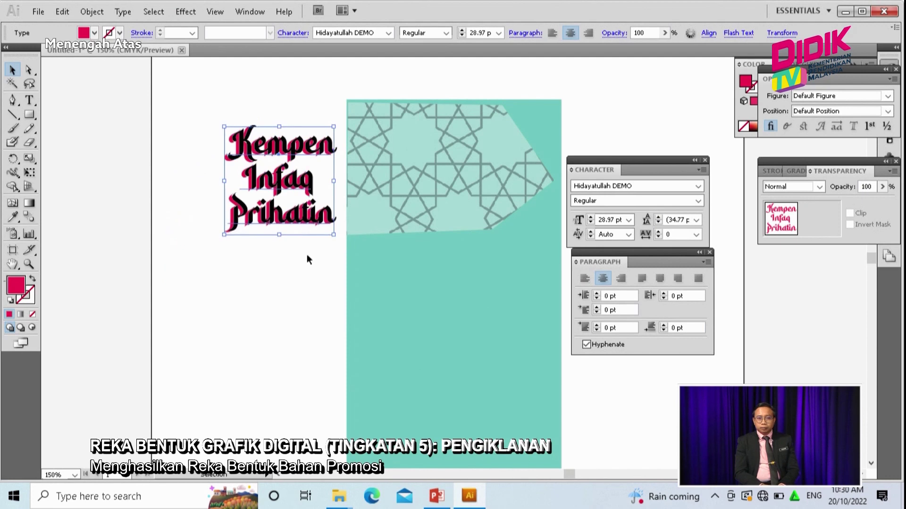
- Group the black and crimson titles and place the group in front of the arabesque pattern on the turquoise panel
left_click_drag(313, 323, 235, 196)
key("ctrl+g")
left_click_drag(287, 184, 429, 173)
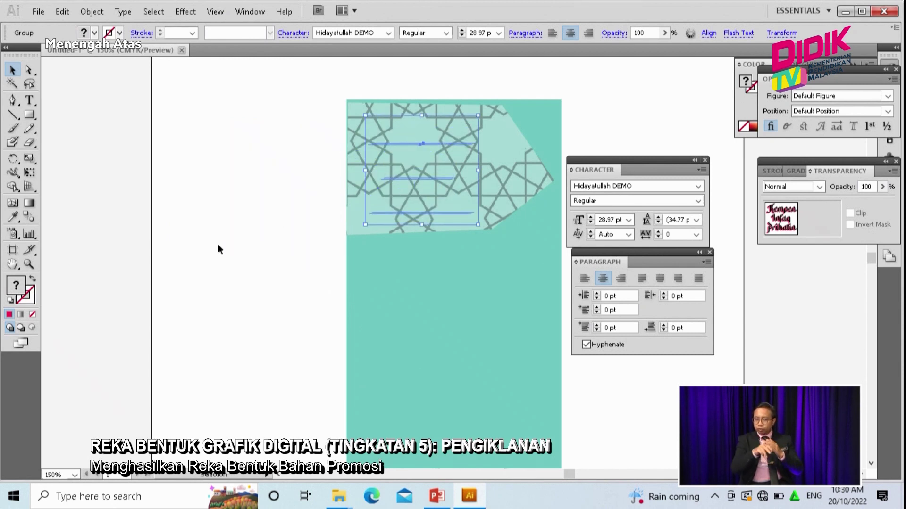
right_click(418, 179)
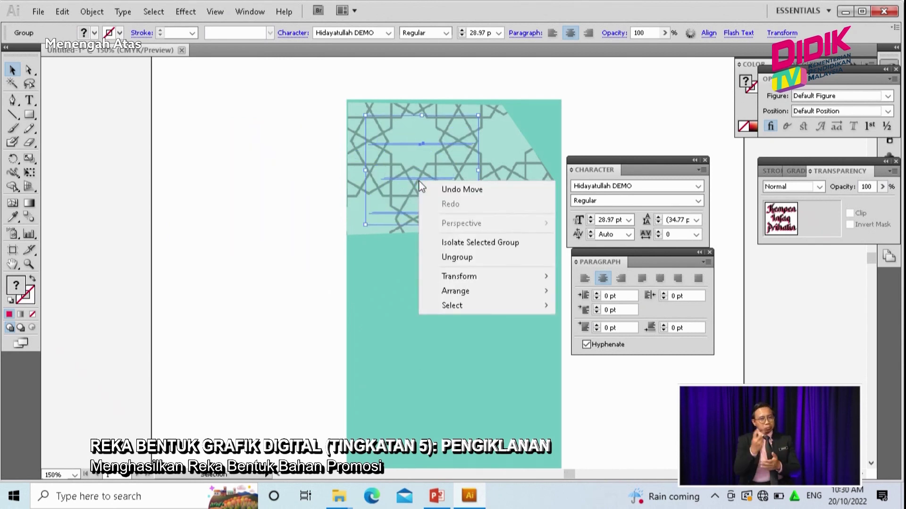
mouse_move(484, 294)
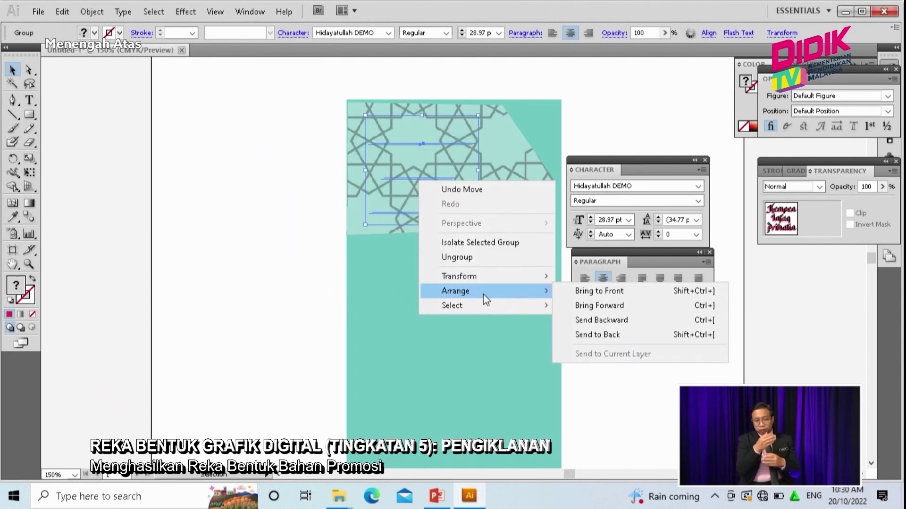
left_click(596, 292)
left_click(228, 278)
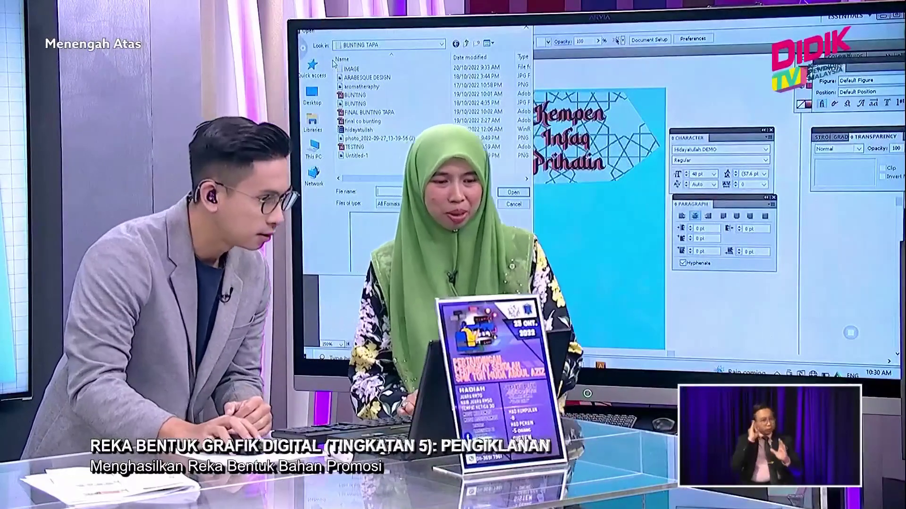
- Open the LIMAU image from the IMAGE folder and copy its orange photo into the Untitled-1 document
left_click(351, 69)
double_click(351, 69)
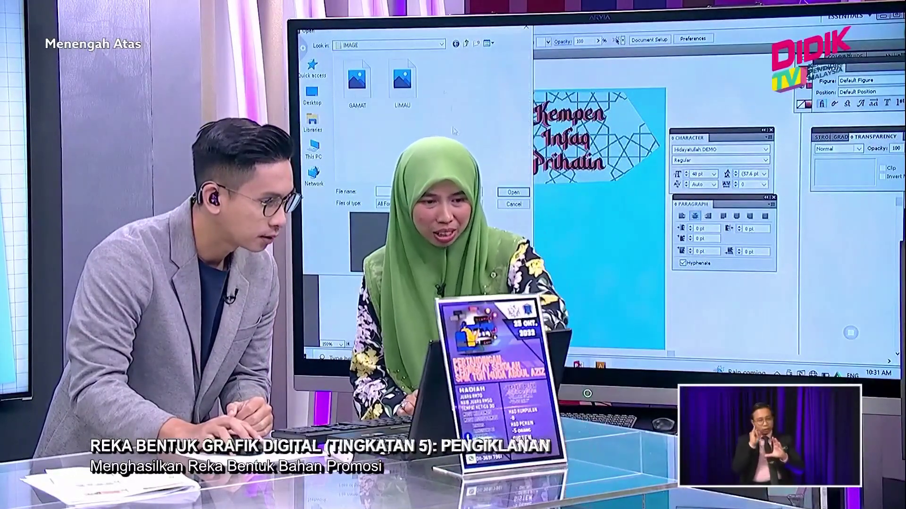
double_click(399, 85)
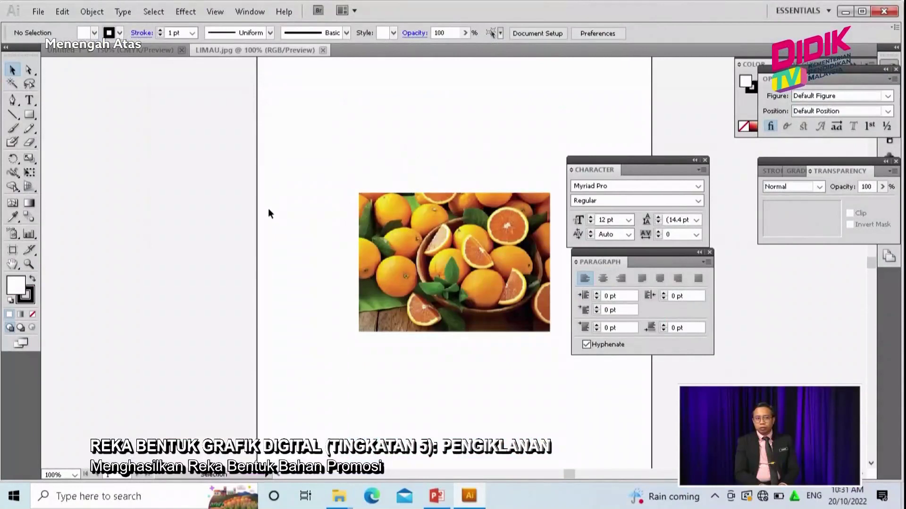
right_click(478, 227)
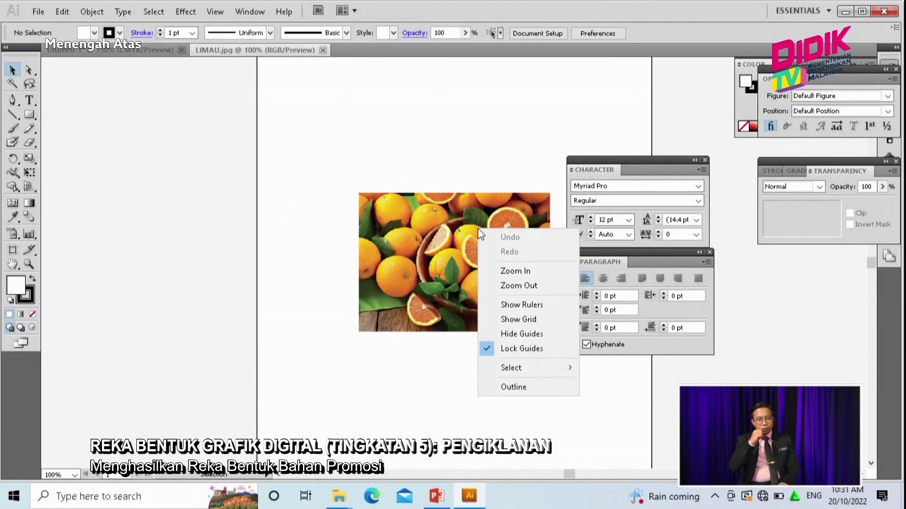
left_click(430, 213)
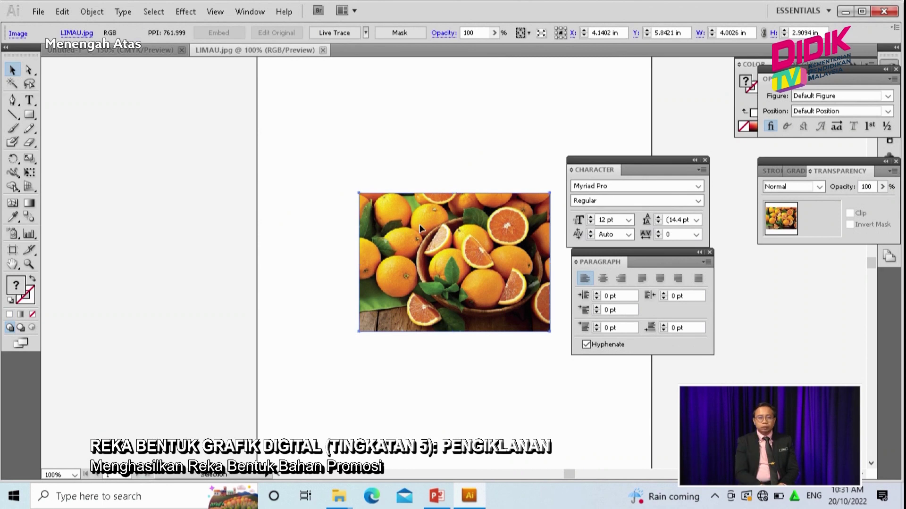
left_click(130, 55)
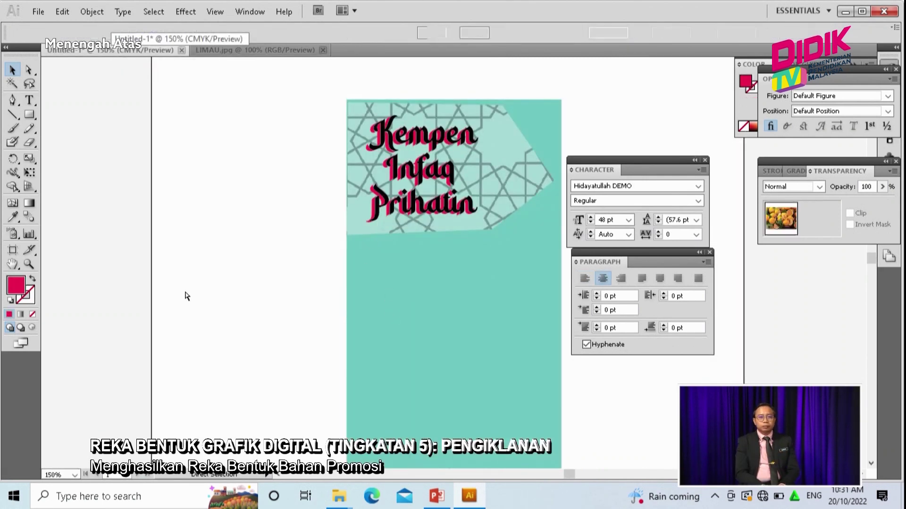
key("ctrl+v")
- Place the orange photo to the left of the turquoise panel, scaled down to about 2.53 in wide and 2 in high
left_click_drag(456, 298, 160, 298)
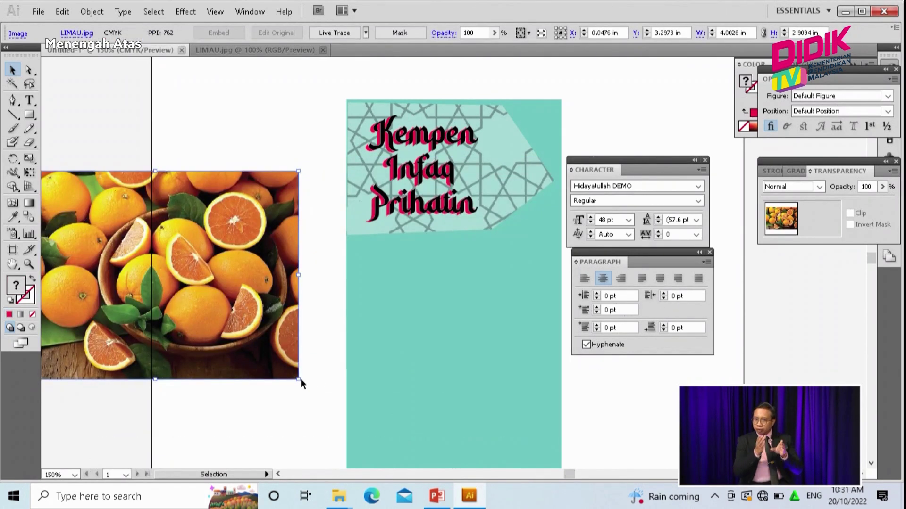
left_click_drag(299, 379, 194, 316)
left_click_drag(141, 230, 206, 284)
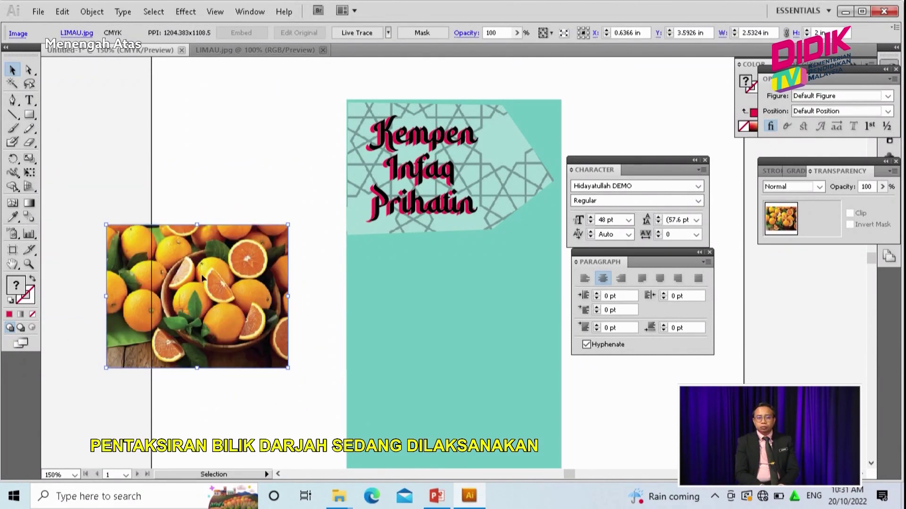
- Draw a four-sided shape with slanted upper and lower edges over the orange photo using the Pen tool, and swap its fill and stroke
left_click(13, 101)
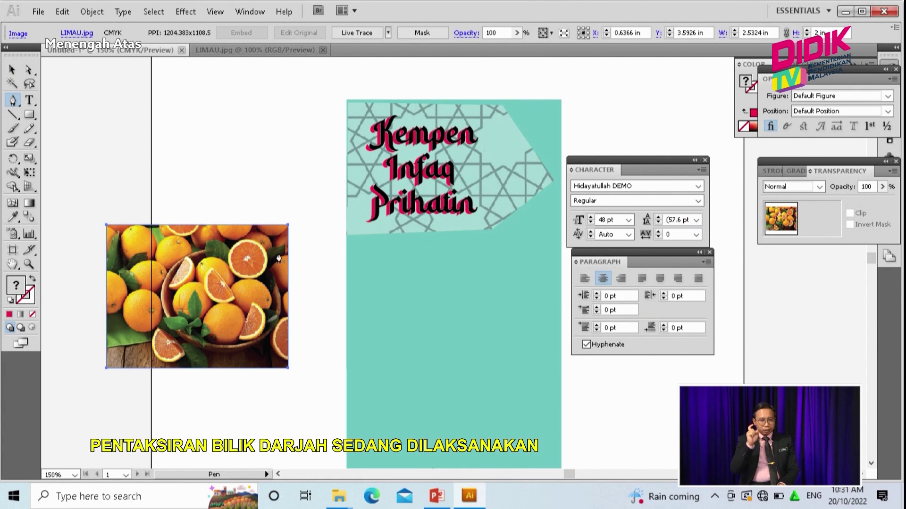
left_click(285, 245)
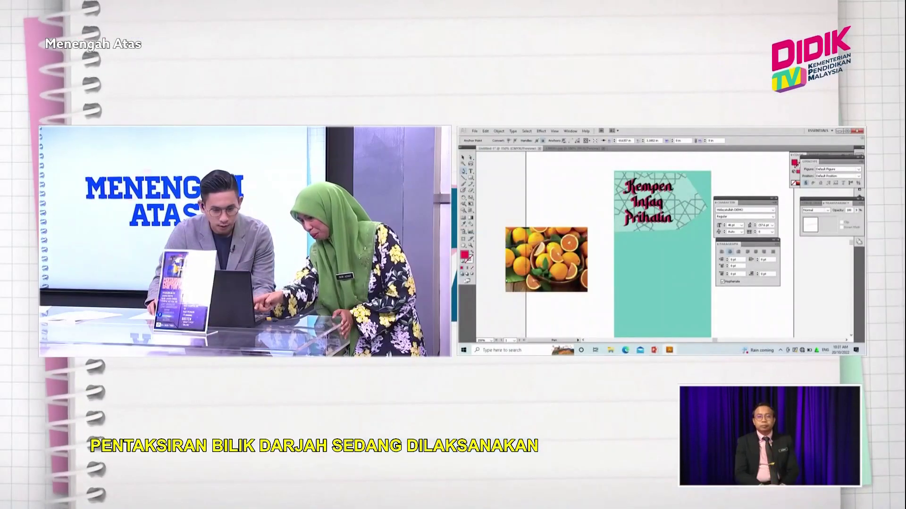
left_click(505, 277)
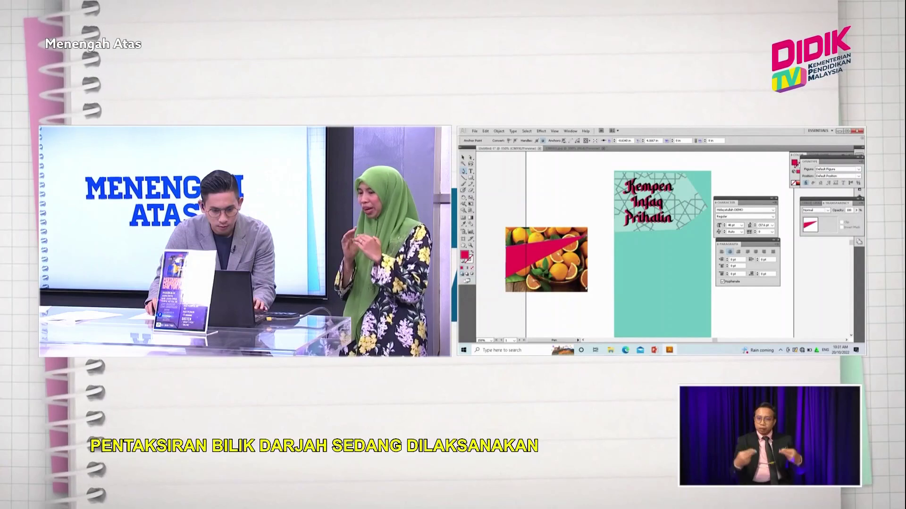
left_click(587, 286)
left_click(587, 238)
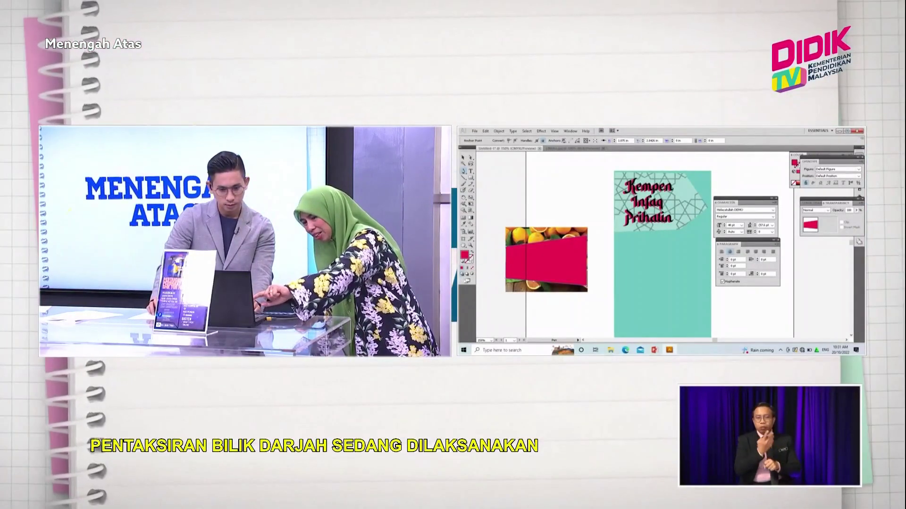
left_click(472, 252)
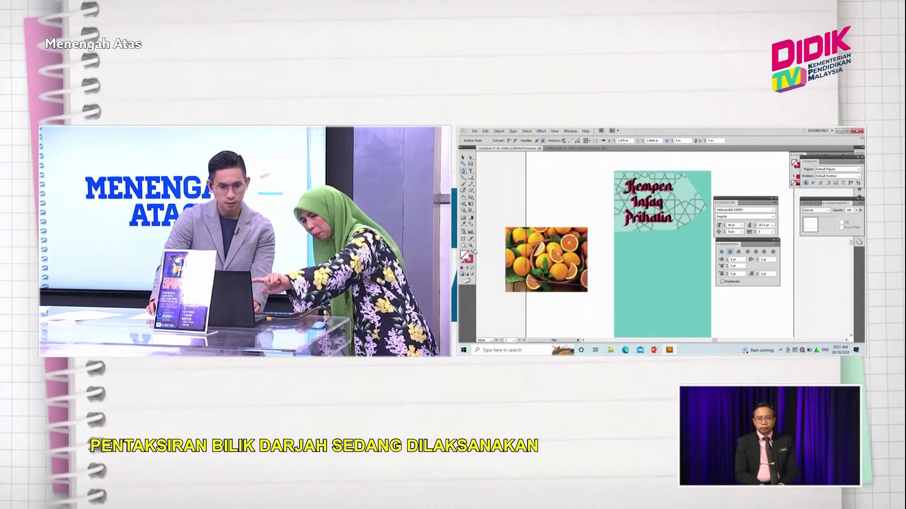
- Make a clipping mask from the four-sided shape and the orange photo
key("v")
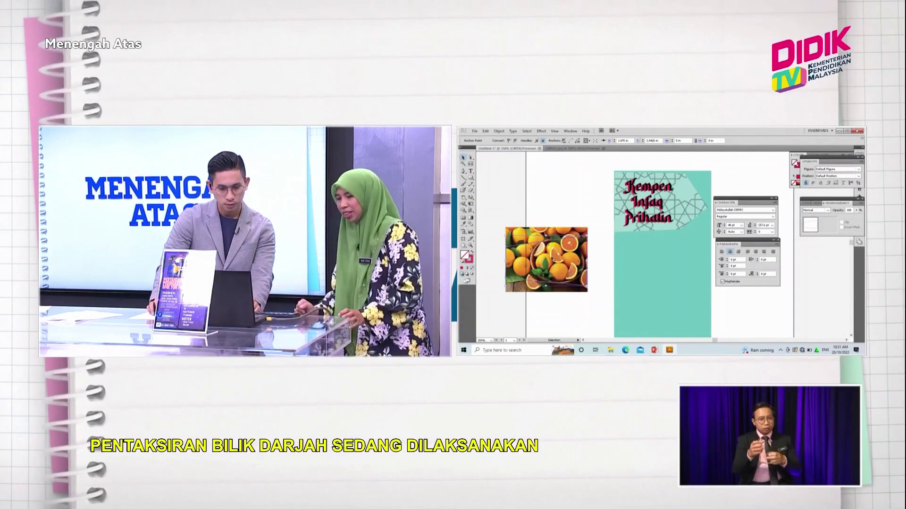
key("ctrl+a")
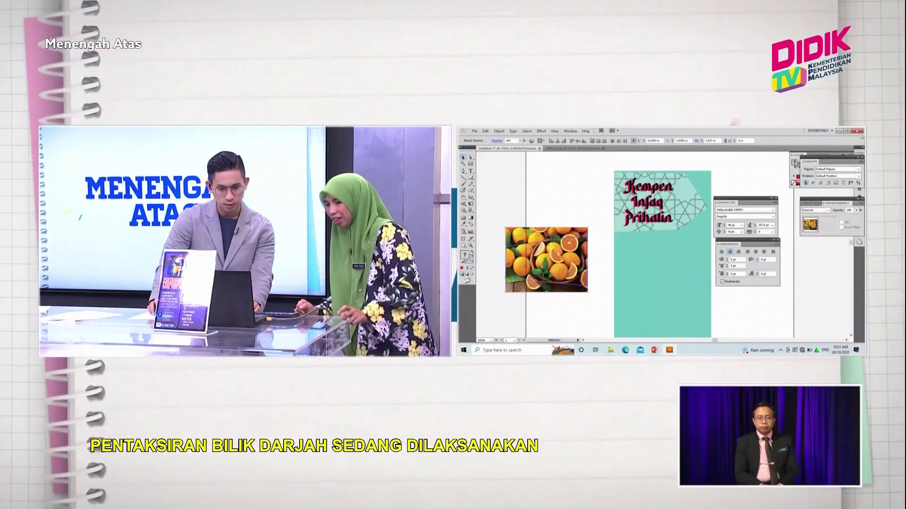
right_click(557, 248)
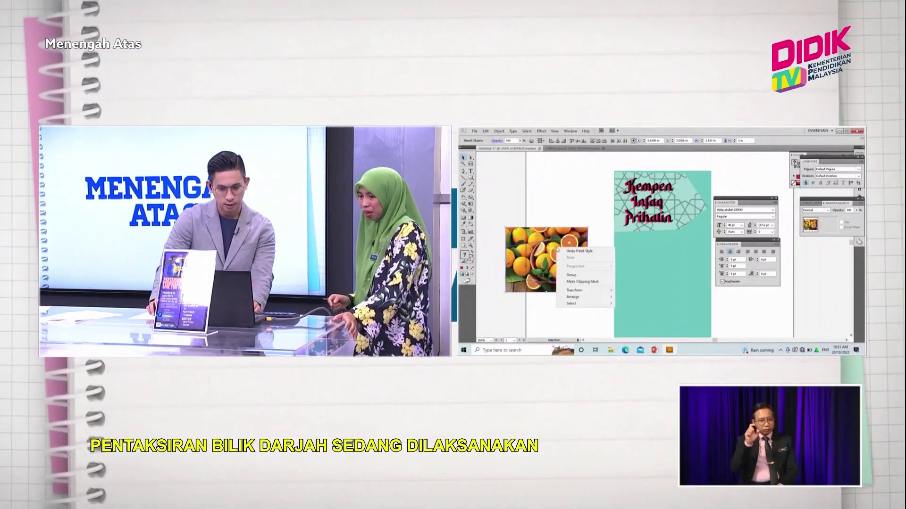
left_click(569, 282)
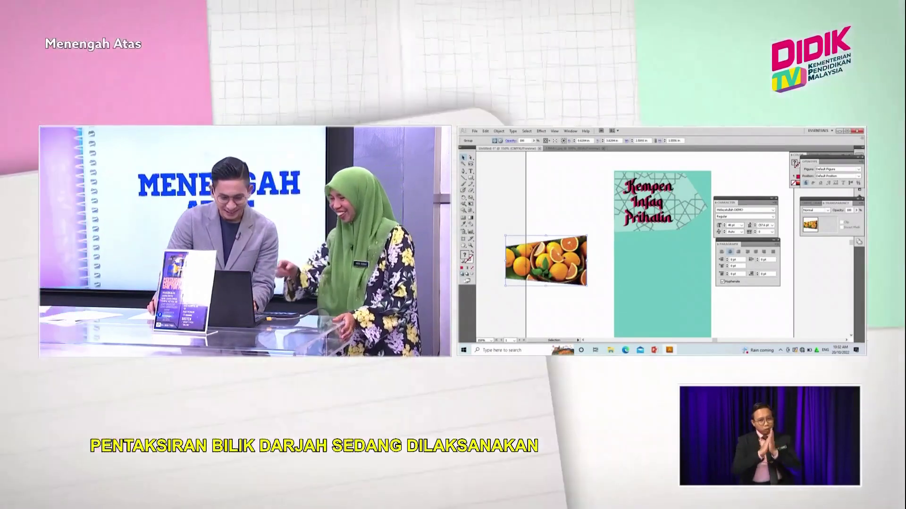
- Move the clipped orange photo onto the lower part of the turquoise panel, aligned with the panel's right edge
left_click_drag(570, 259, 686, 285)
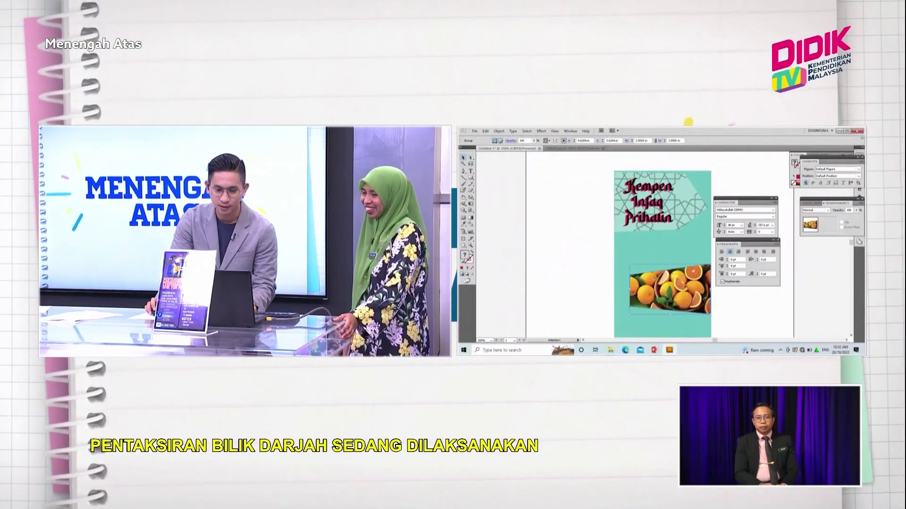
left_click(639, 272)
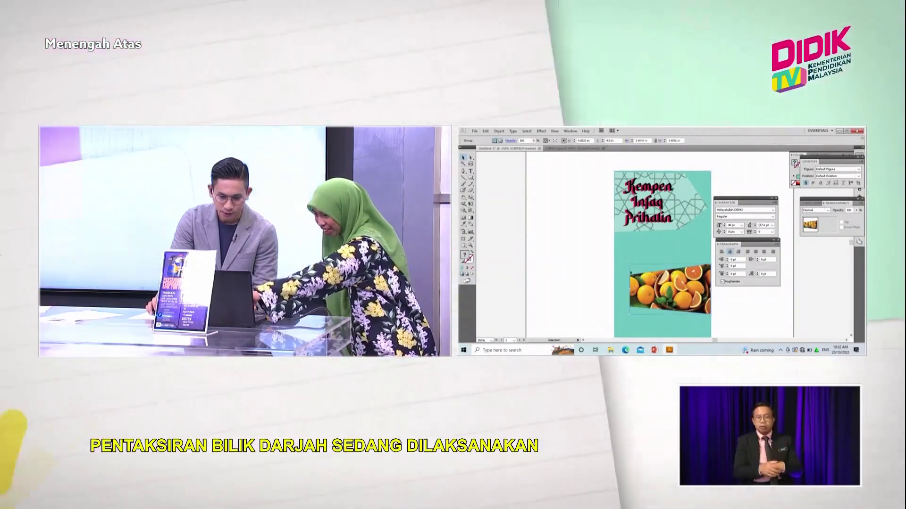
left_click(629, 289)
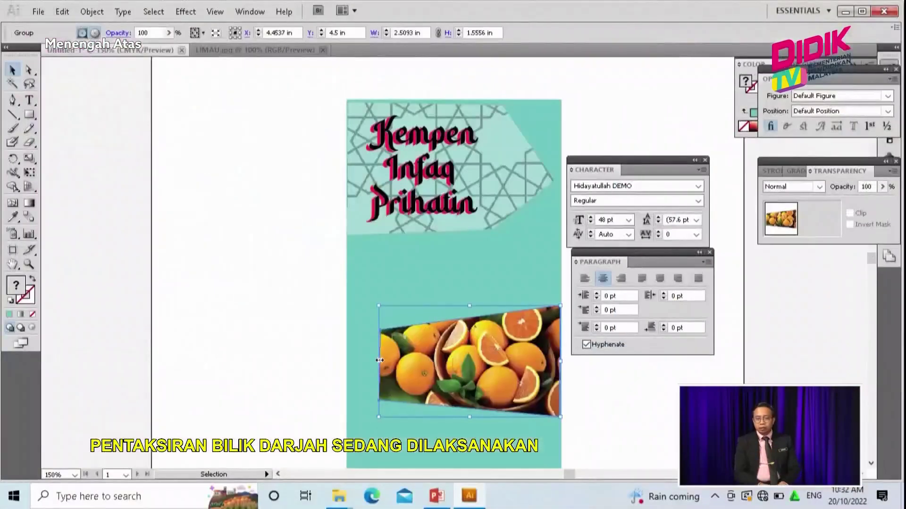
- Enlarge the clipped orange photo across the panel's width to about 2.96 in wide and 1.81 in high, and reduce its opacity to 29%
left_click_drag(377, 417, 304, 438)
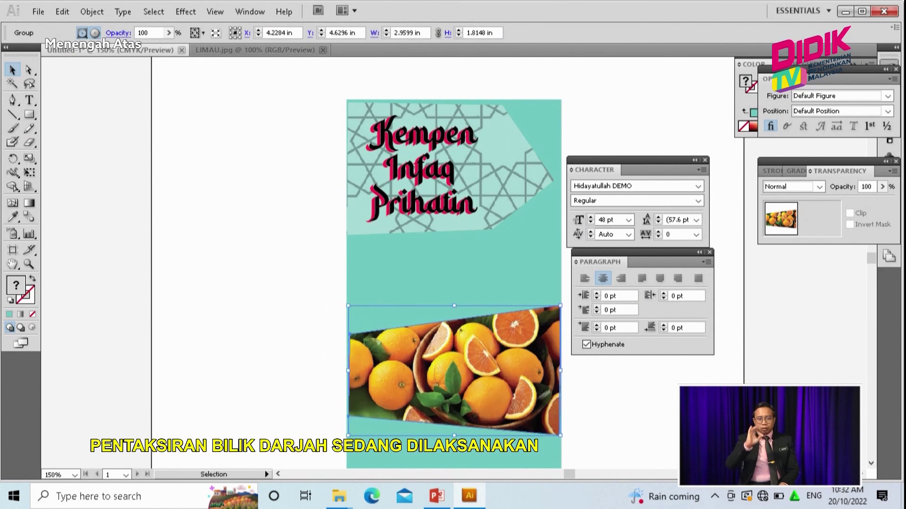
left_click(667, 453)
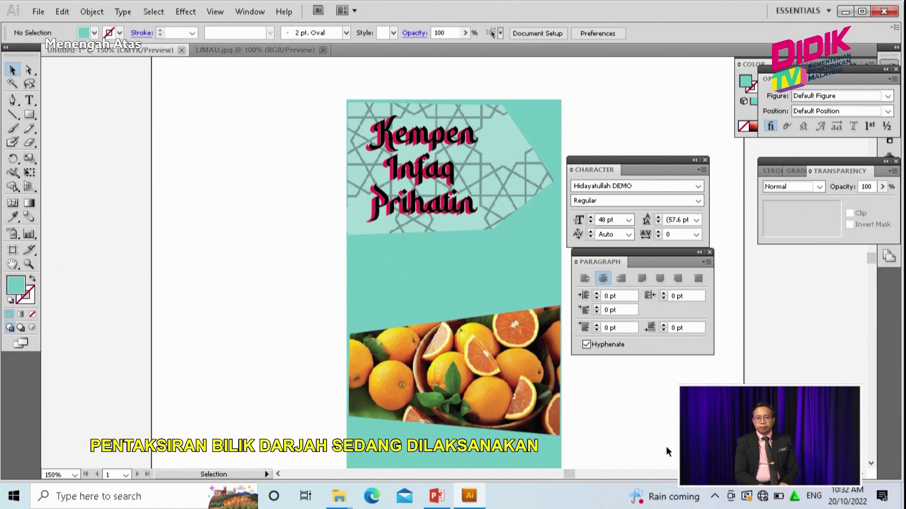
left_click(465, 371)
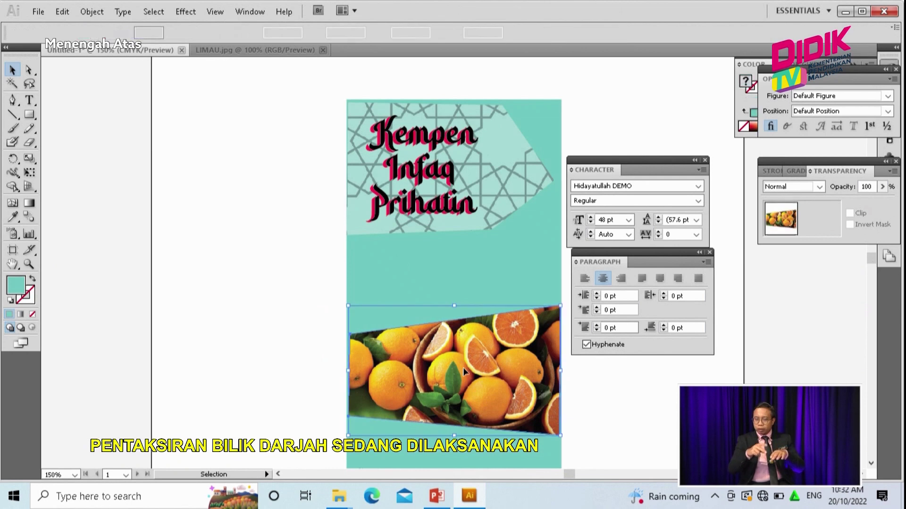
left_click(882, 186)
left_click_drag(881, 201, 835, 206)
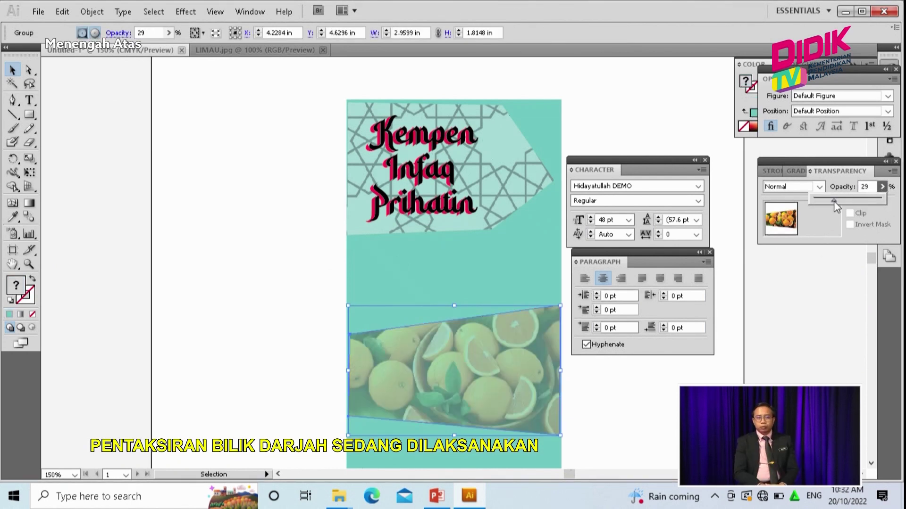
left_click(799, 368)
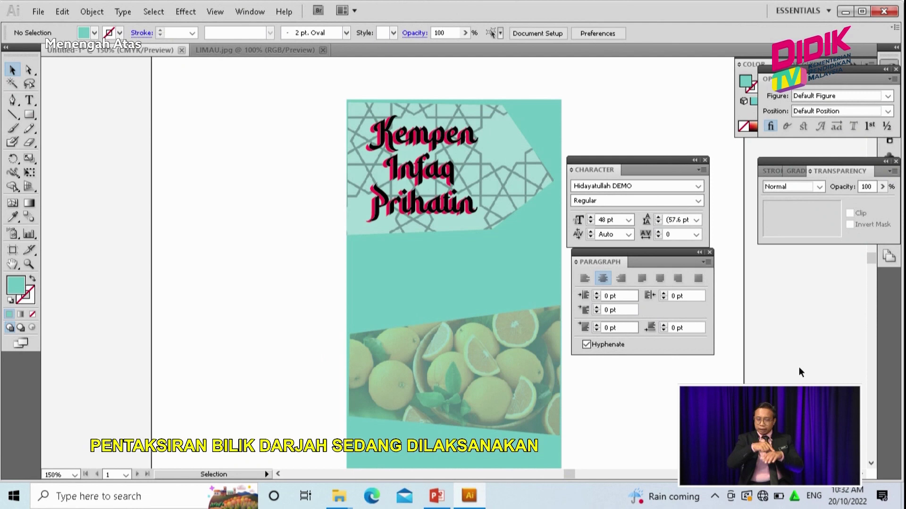
- Open the Illustrator file "final co bunting" from the BUNTING TAPA folder
left_click(38, 11)
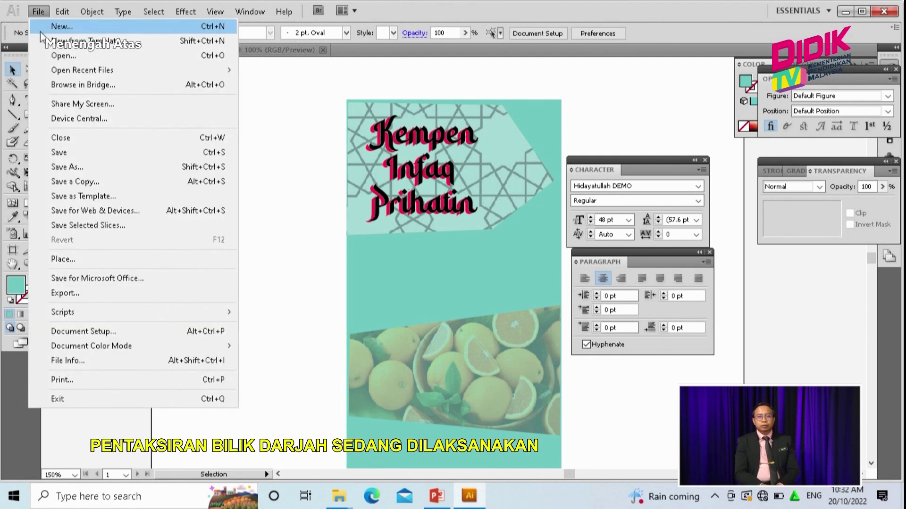
left_click(52, 56)
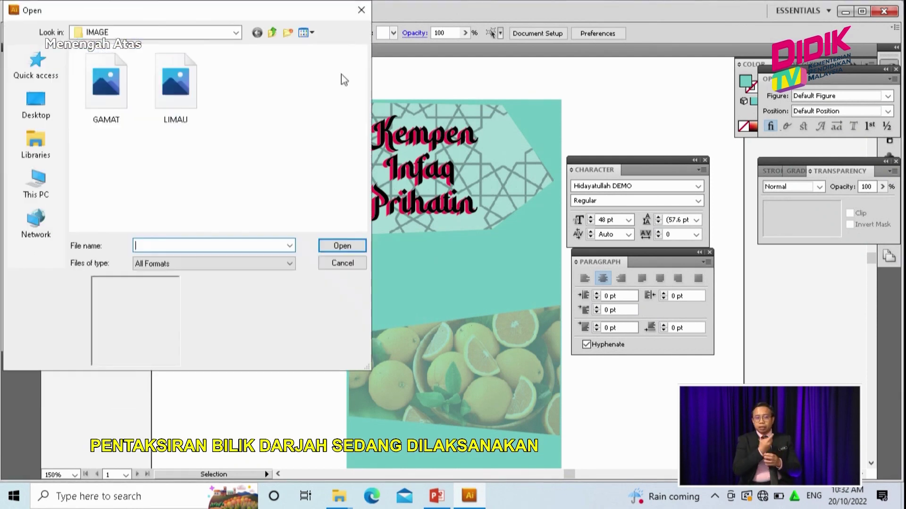
left_click(273, 33)
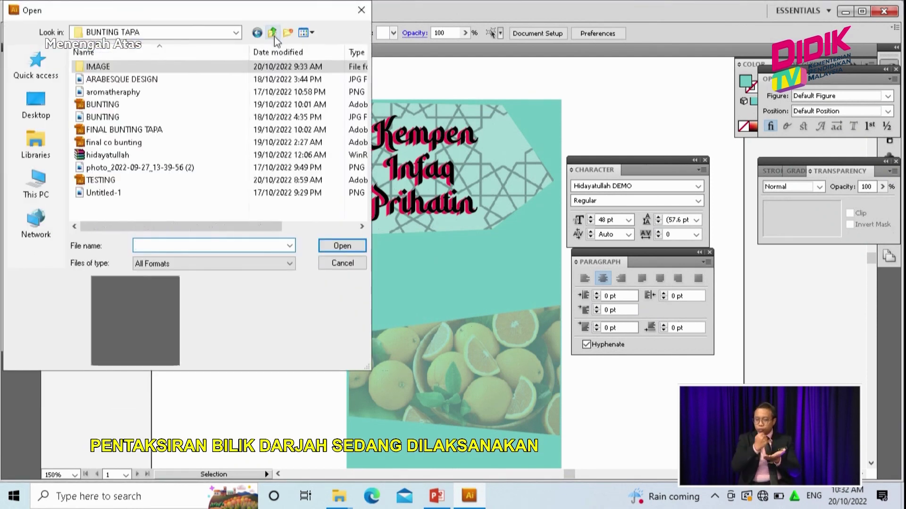
left_click(132, 144)
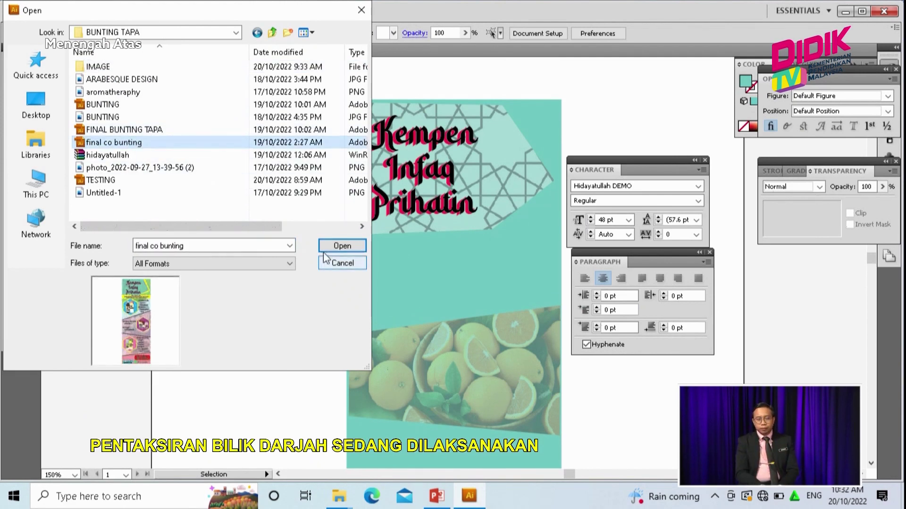
left_click(343, 246)
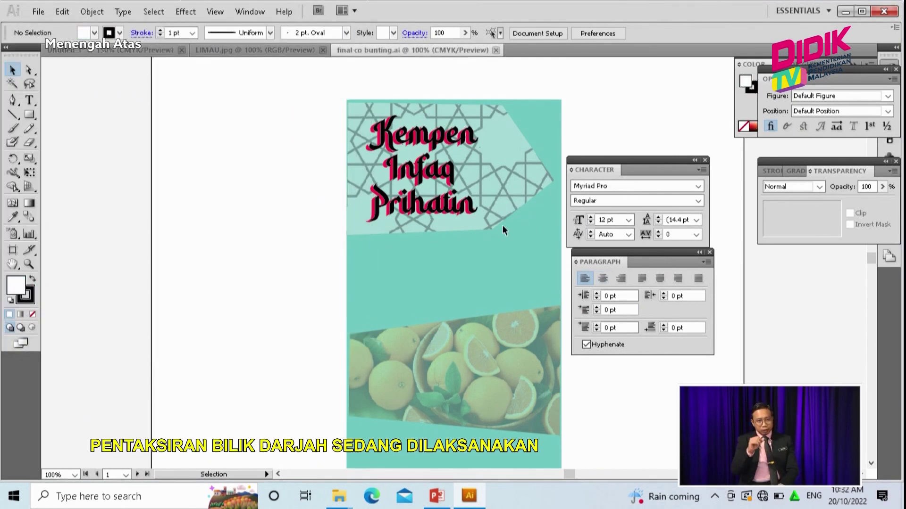
- Examine the finished bunting's layout from the title through the three product sections to the prices and contact details
scroll(467, 231, "up", 10)
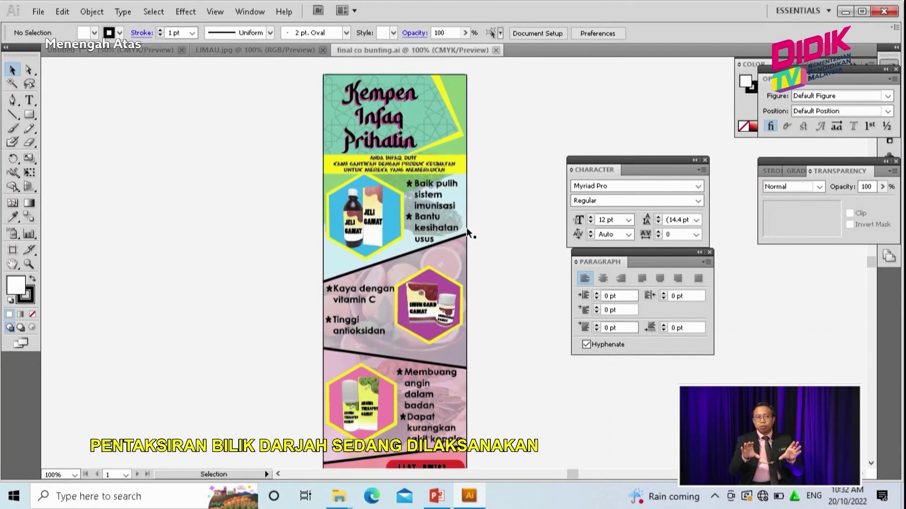
scroll(467, 232, "down", 1)
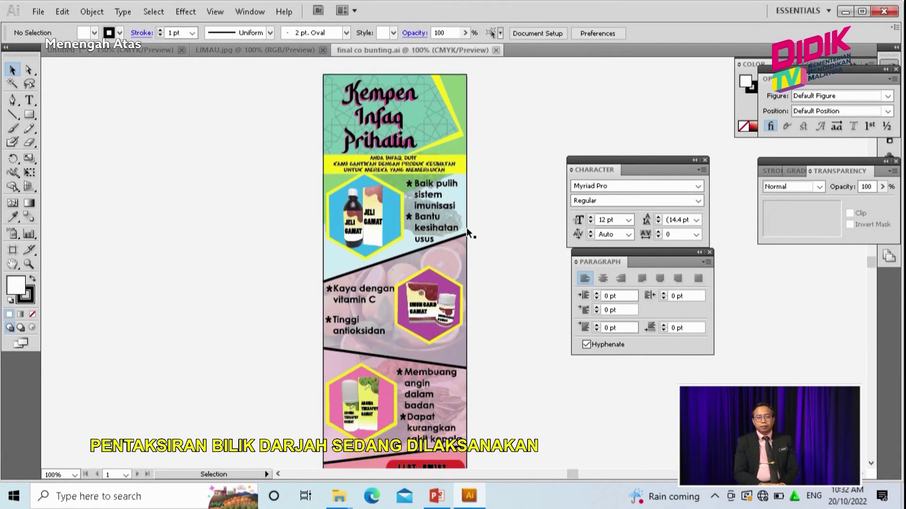
scroll(468, 233, "down", 3)
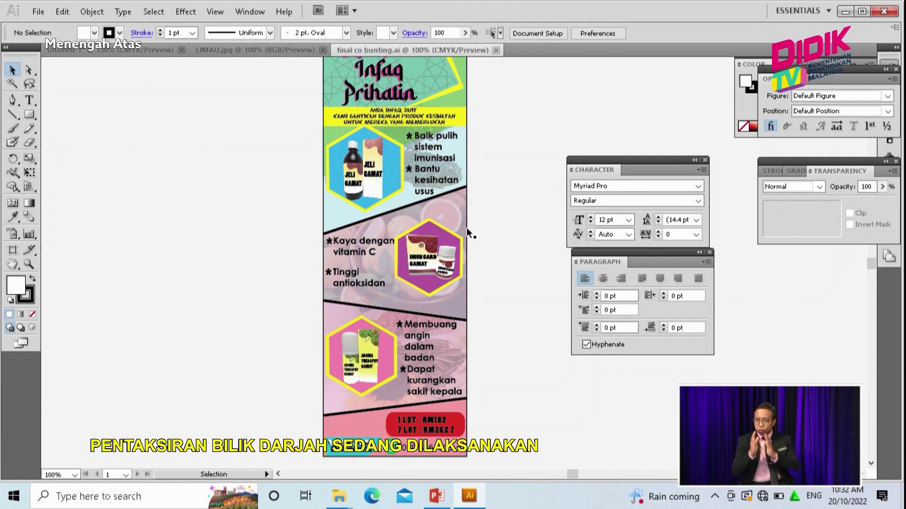
scroll(470, 233, "up", 4)
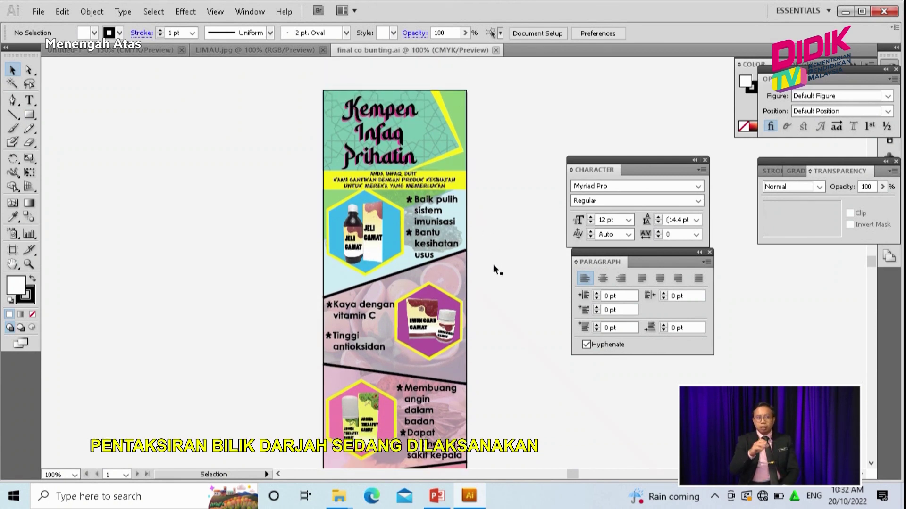
scroll(496, 267, "down", 3)
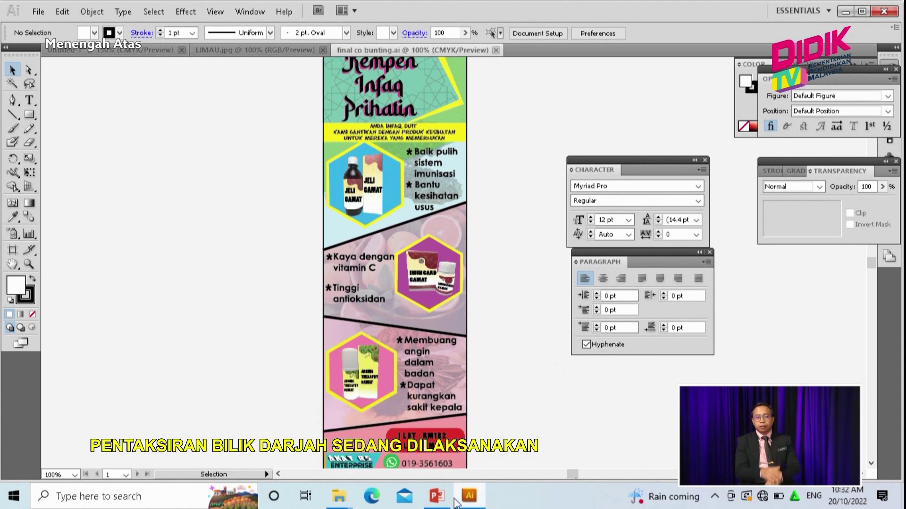
scroll(488, 384, "down", 2)
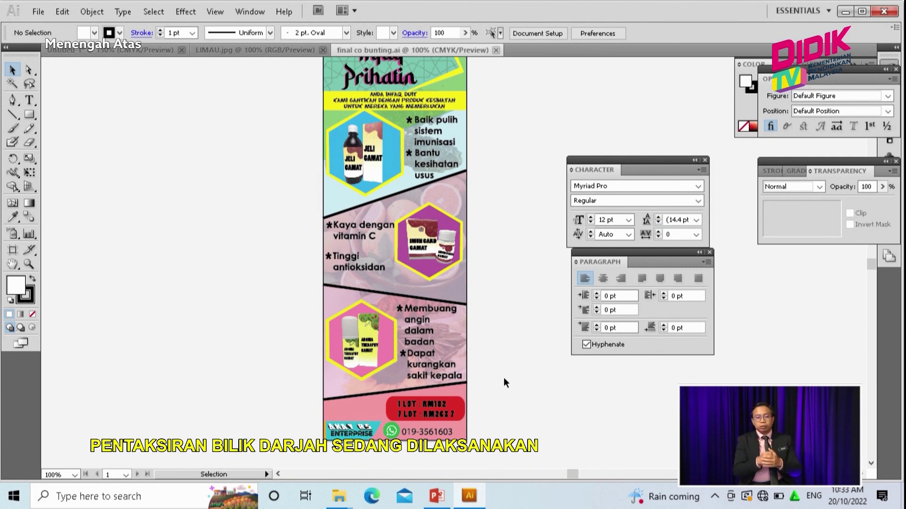
- Minimize Illustrator, switch to the PowerPoint presentation and select slide 31
left_click(845, 12)
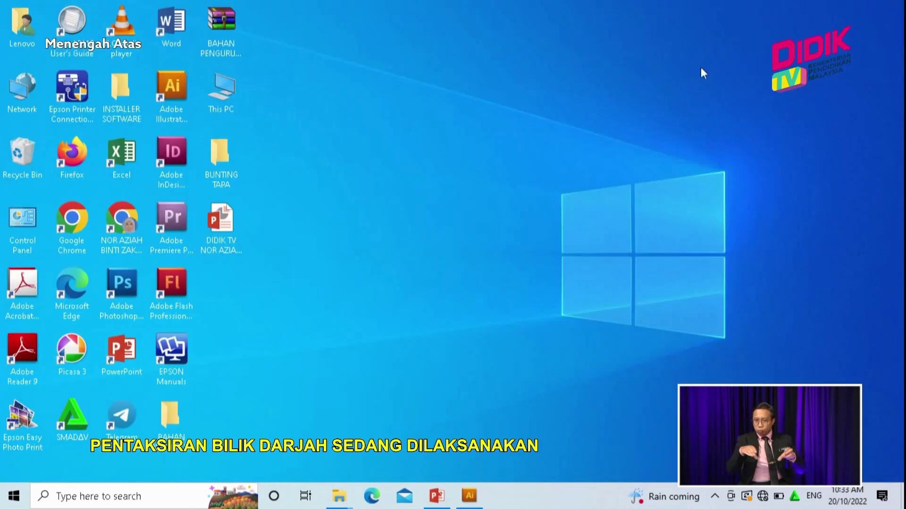
left_click(436, 496)
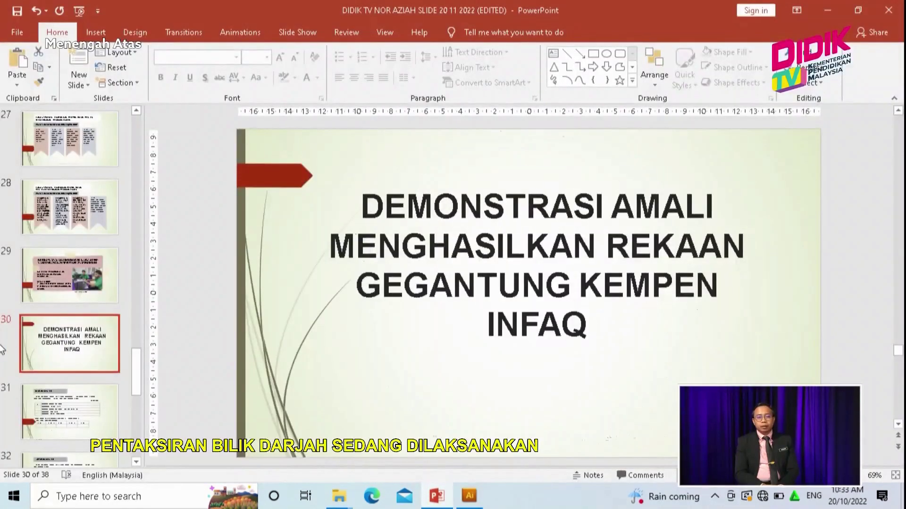
left_click(63, 410)
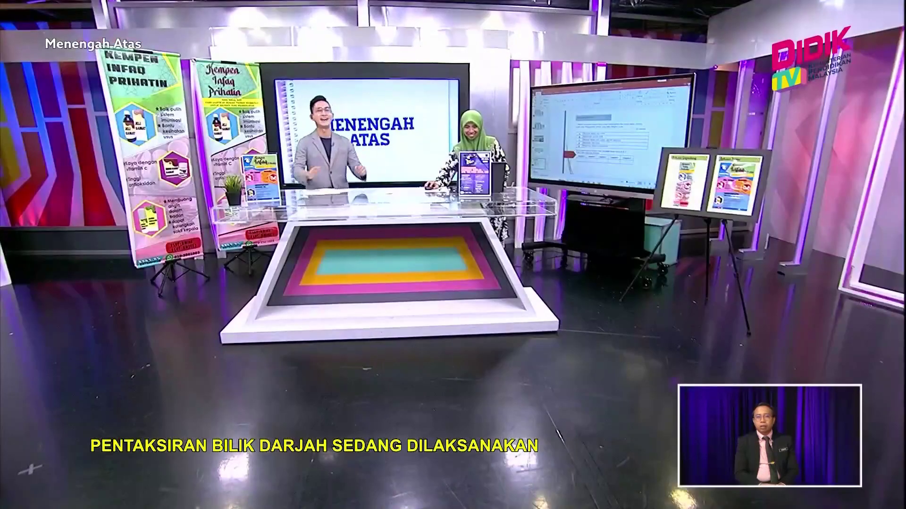